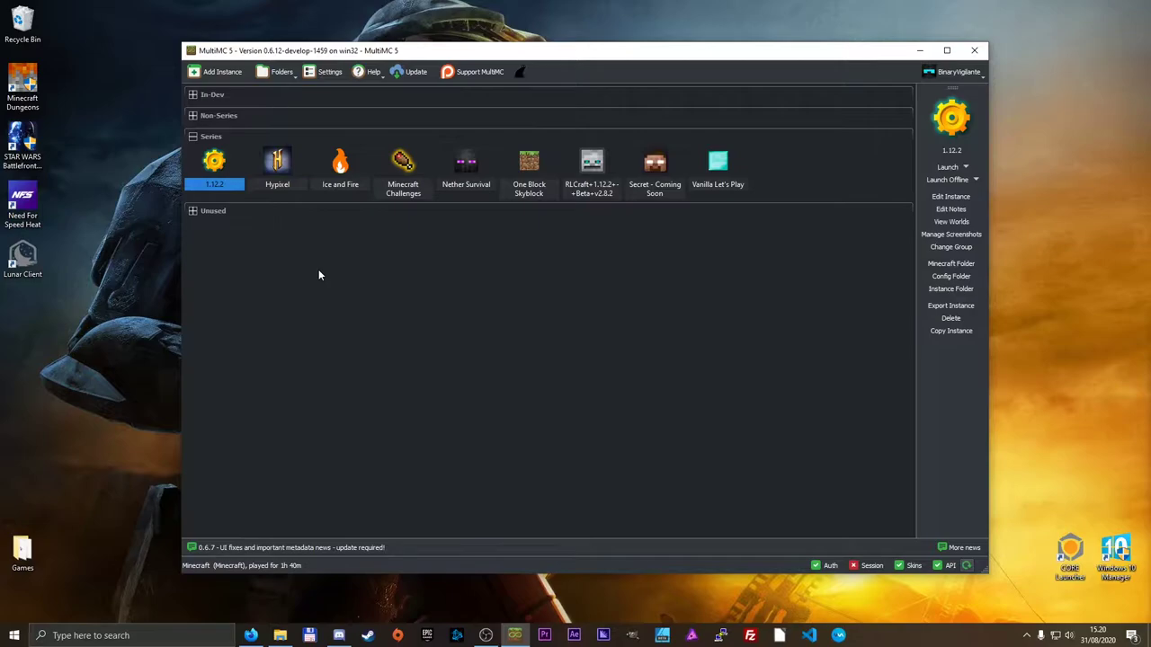
Step: Close MultiMC and, in Firefox, download its stable Windows (32/64-bit) build from multimc.org, saving mmc-stable-win32.zip
click(973, 50)
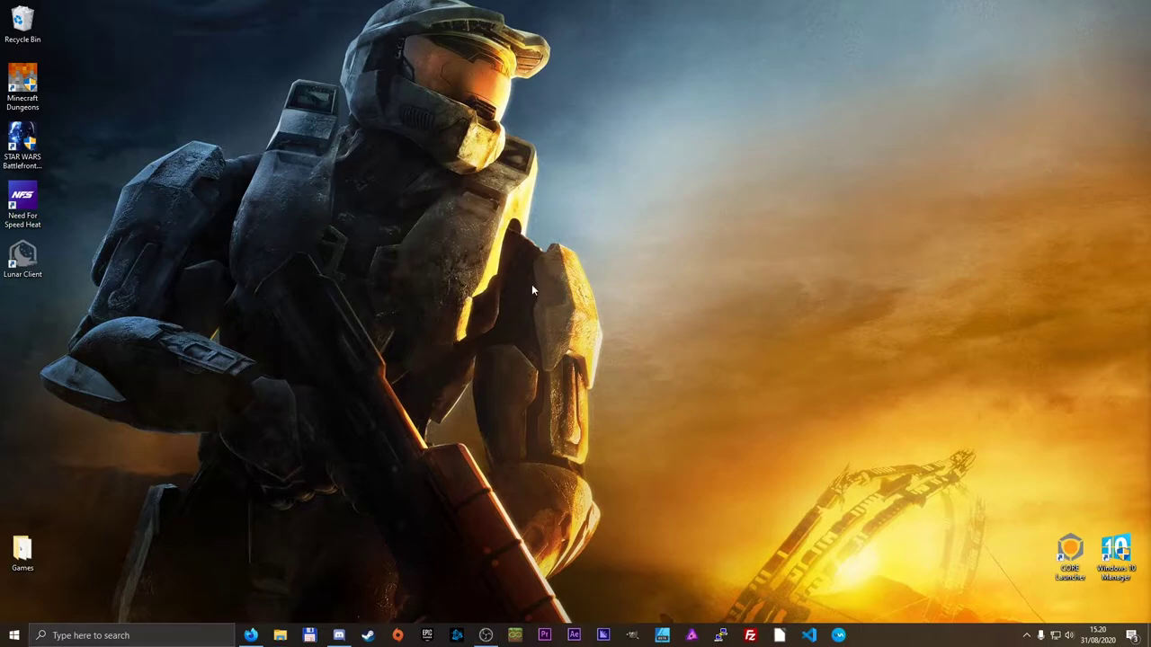
click(250, 635)
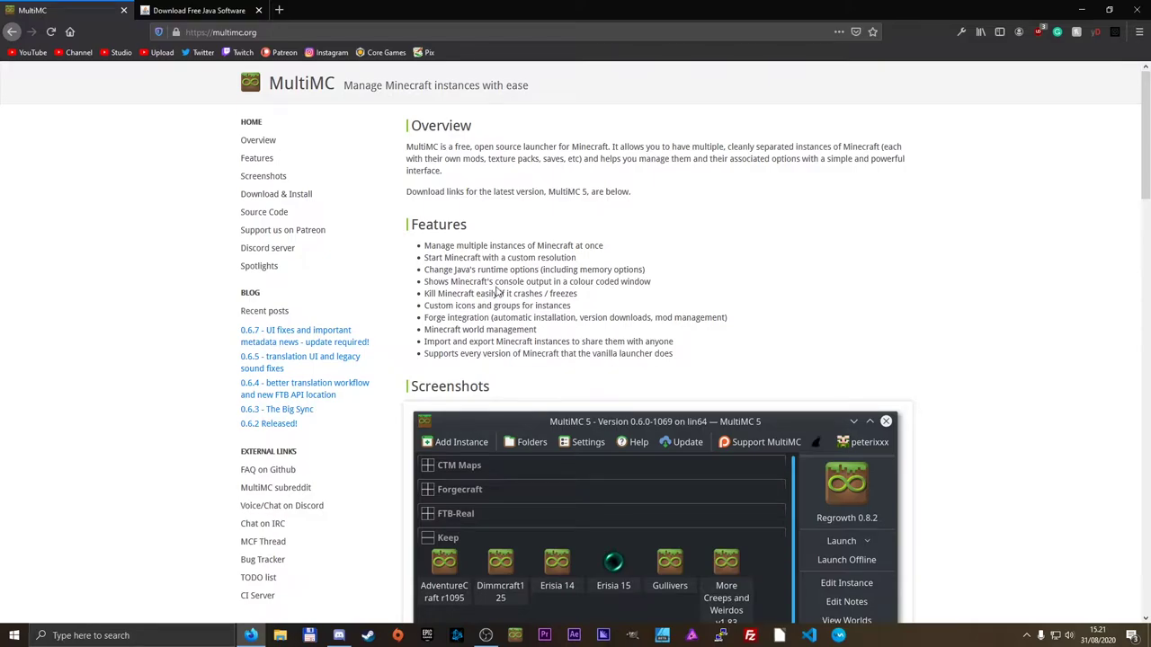
click(279, 196)
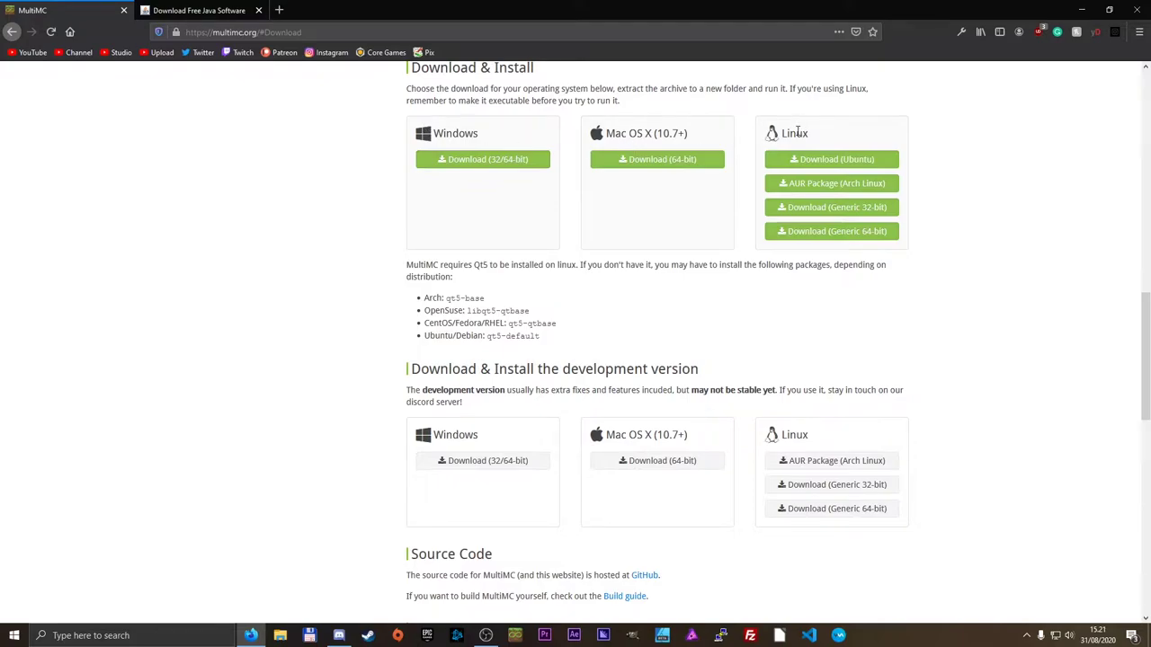
click(478, 167)
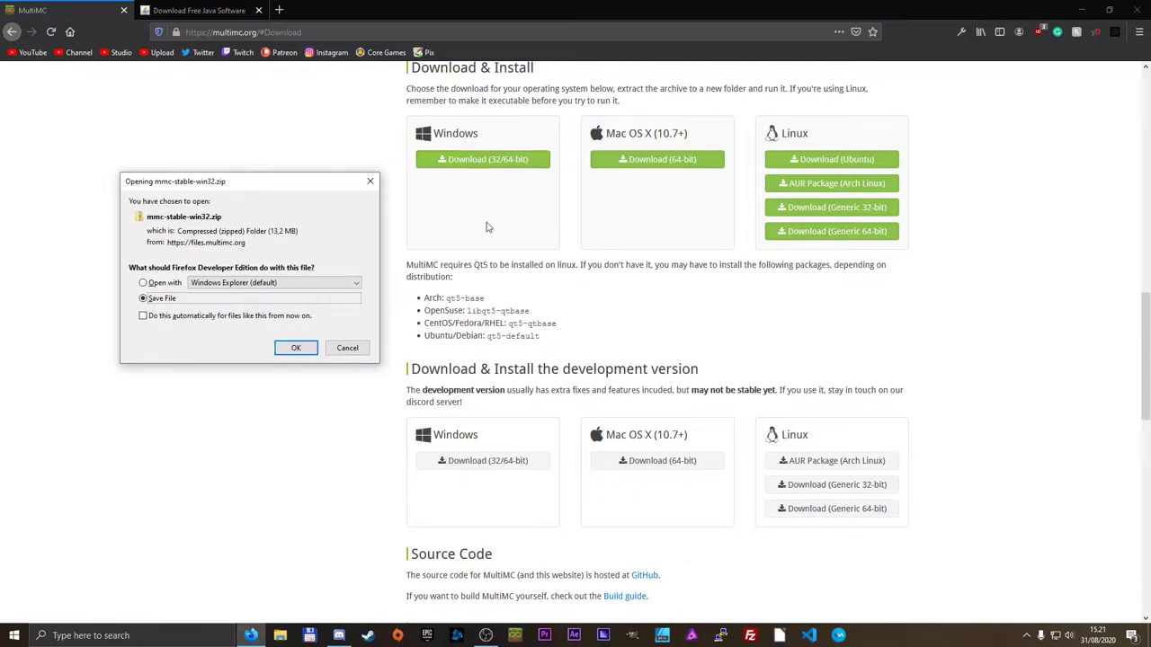
click(297, 349)
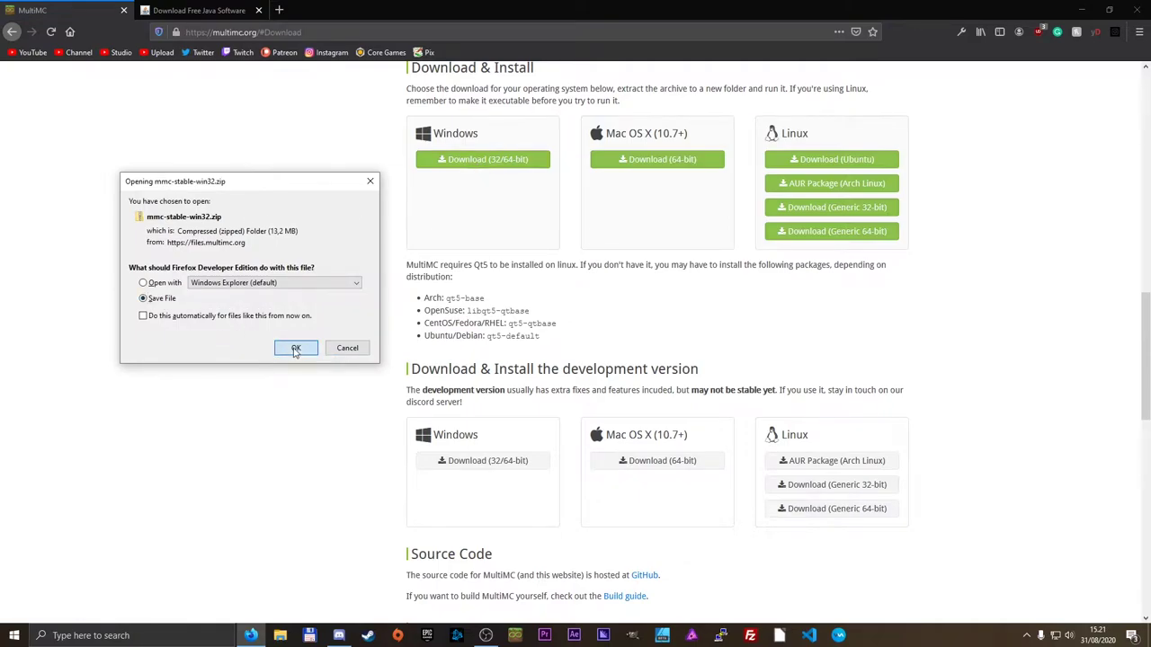
click(824, 496)
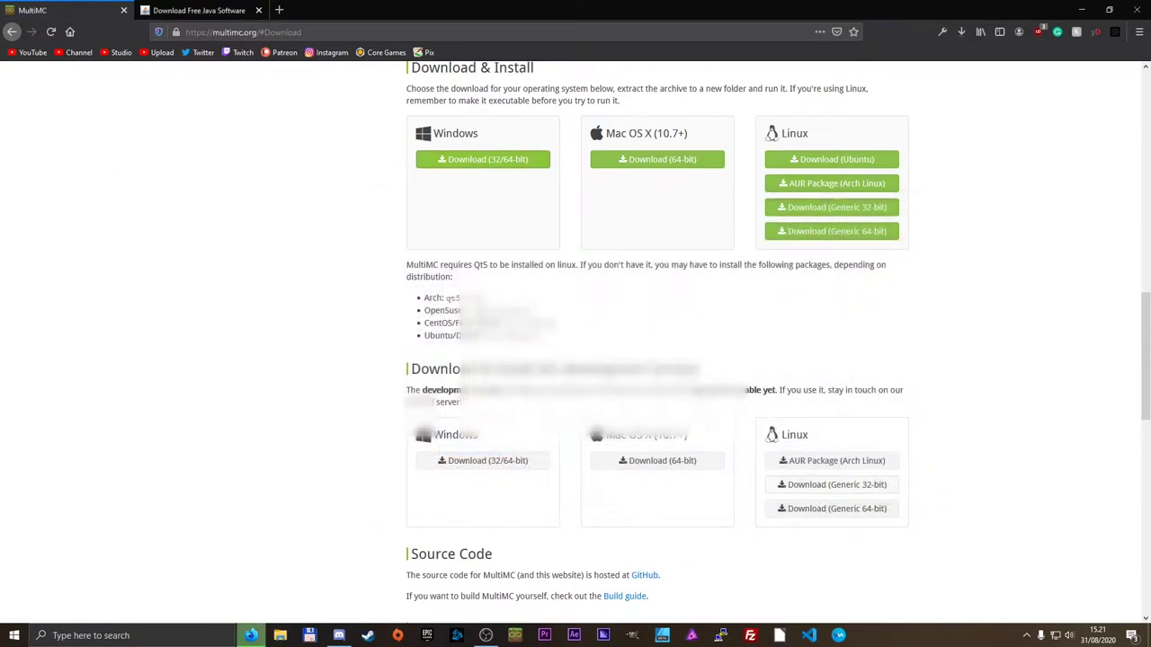
scroll(315, 334, down, 1)
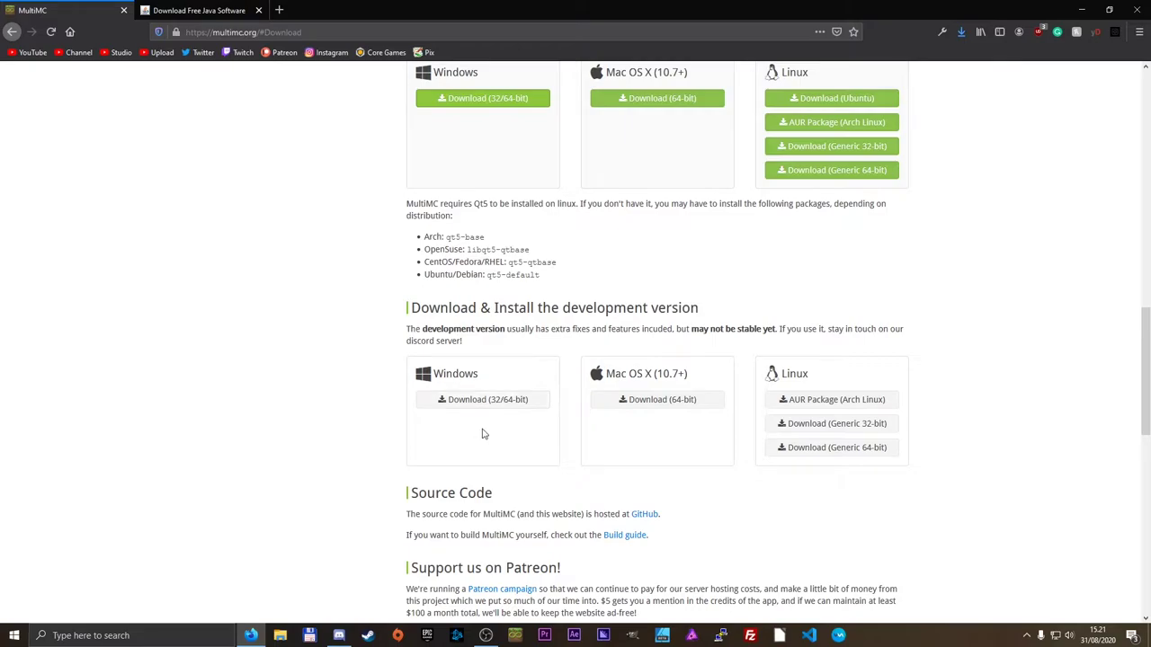
scroll(480, 434, up, 2)
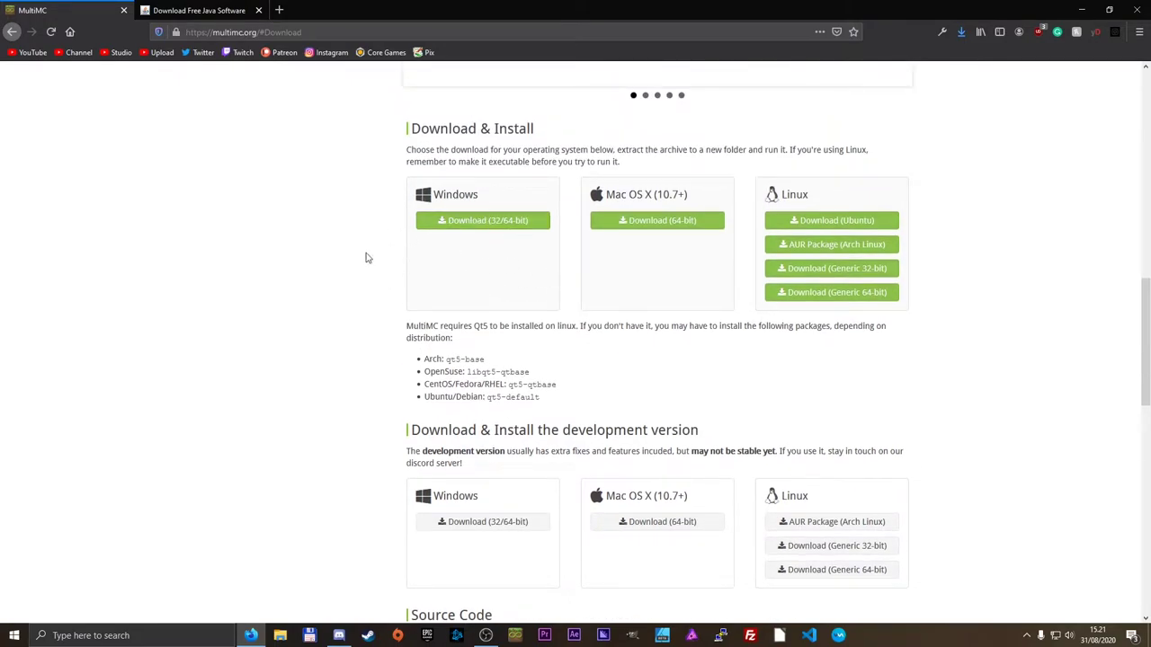
Step: Switch to File Explorer and extract mmc-stable-win32.zip from Downloads with 7-Zip into a MultiMC-Tutorial folder inside Downloads
click(251, 635)
click(280, 635)
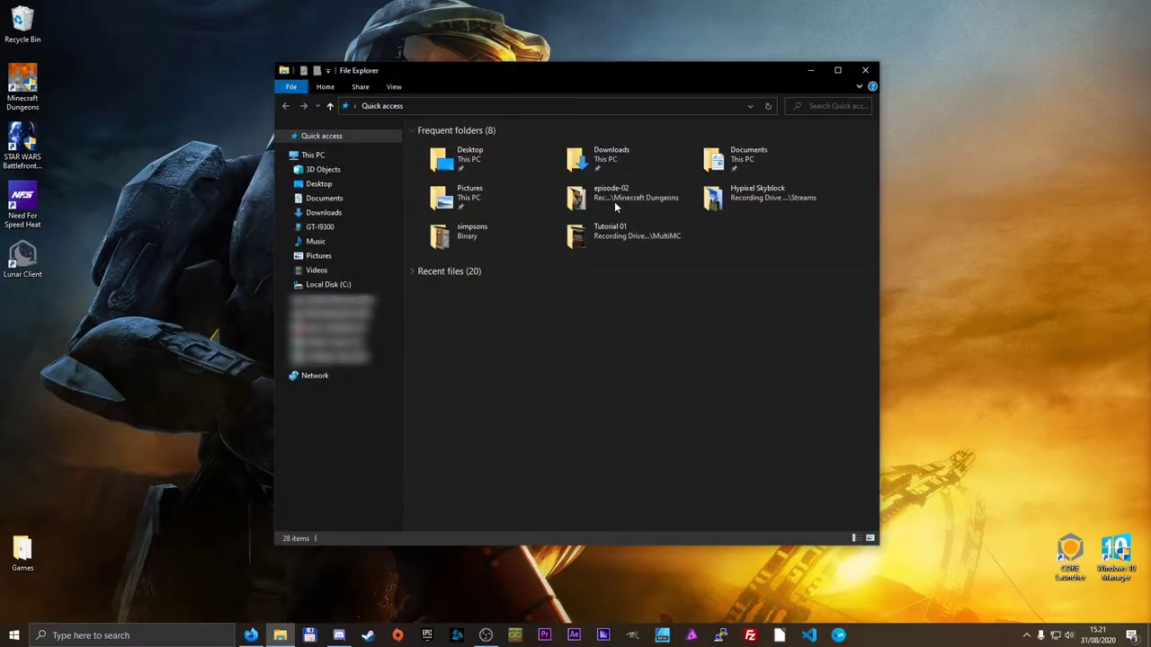
double_click(640, 150)
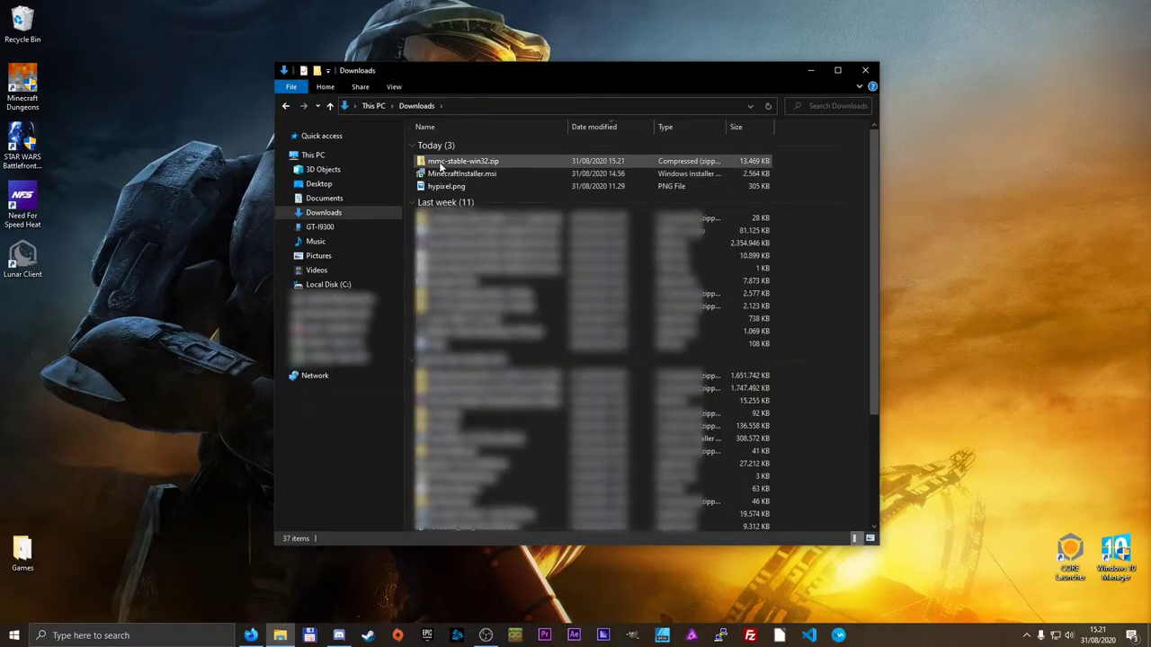
click(469, 164)
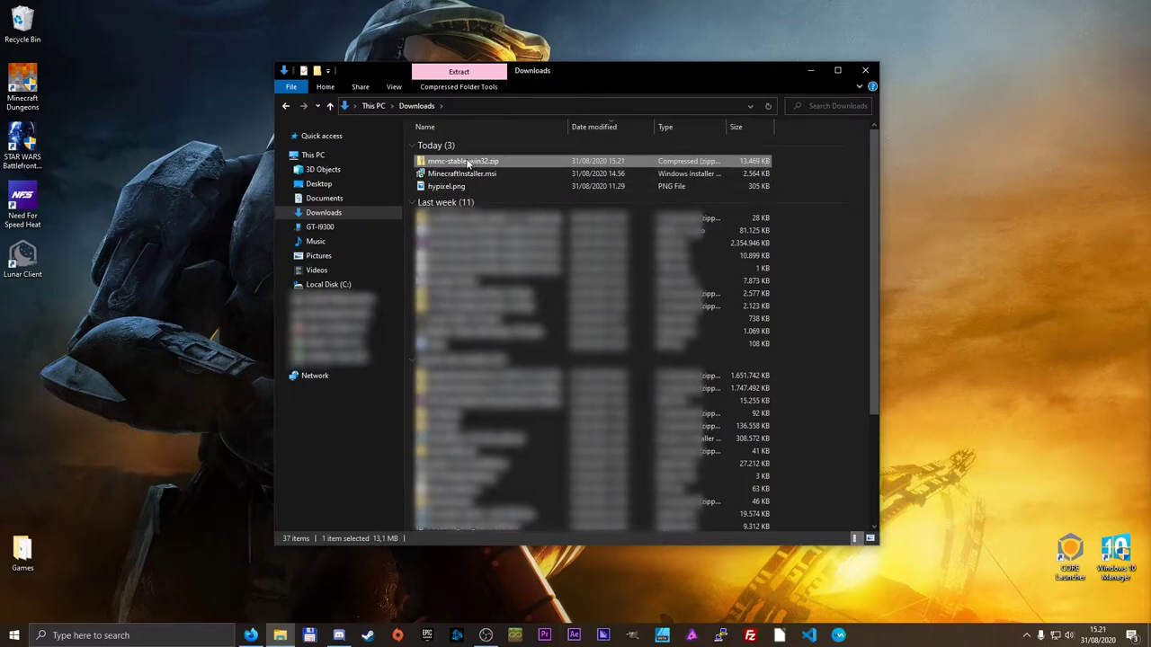
right_click(467, 164)
mouse_move(503, 201)
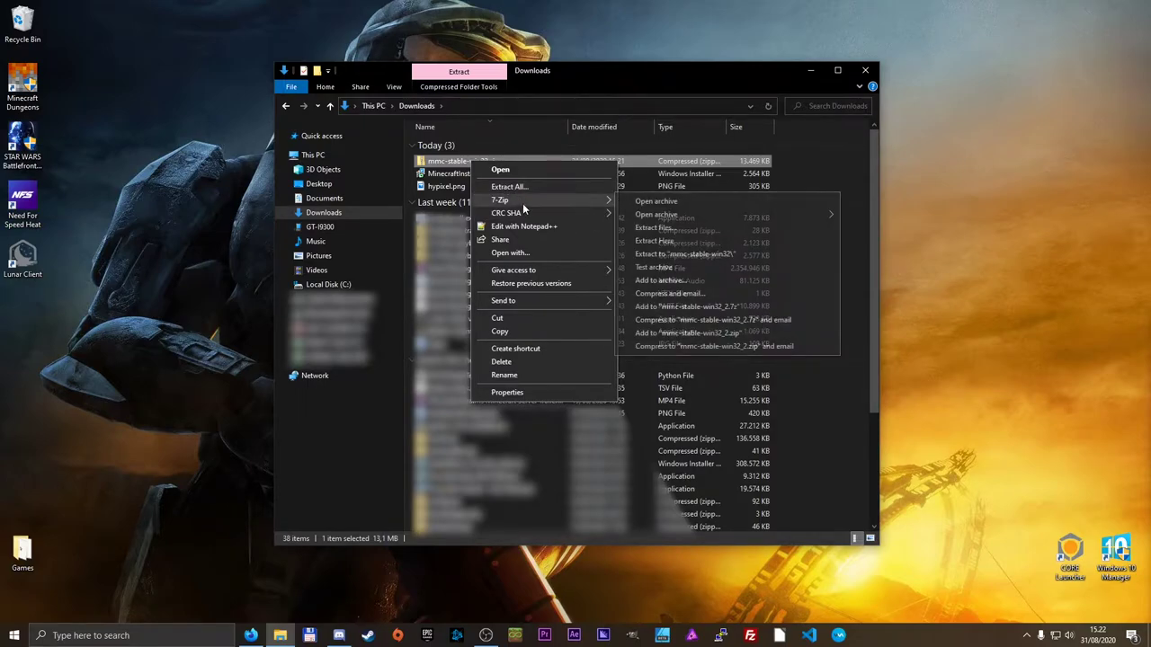
click(683, 227)
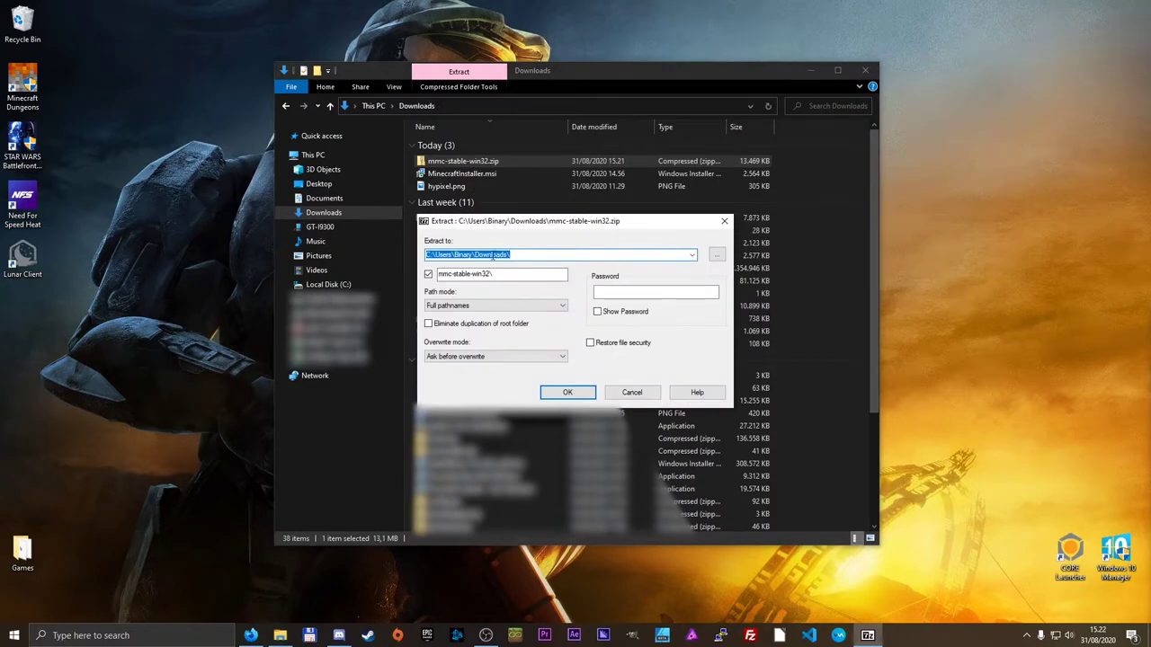
click(537, 255)
text(MultiMC-Tutorial)
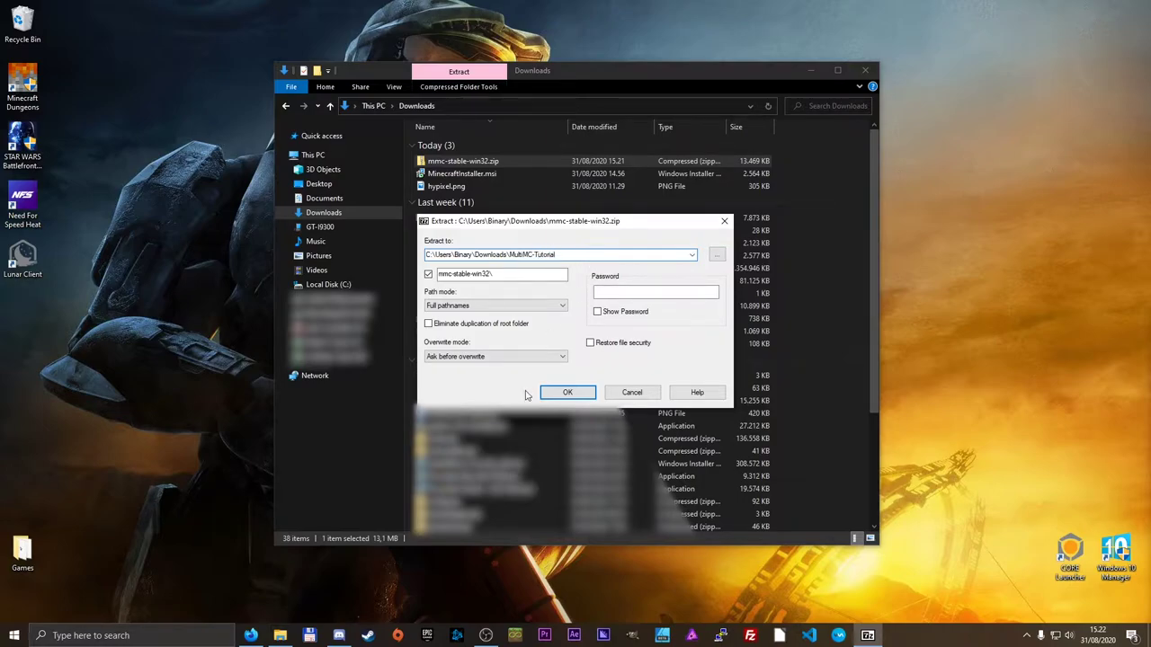
click(557, 394)
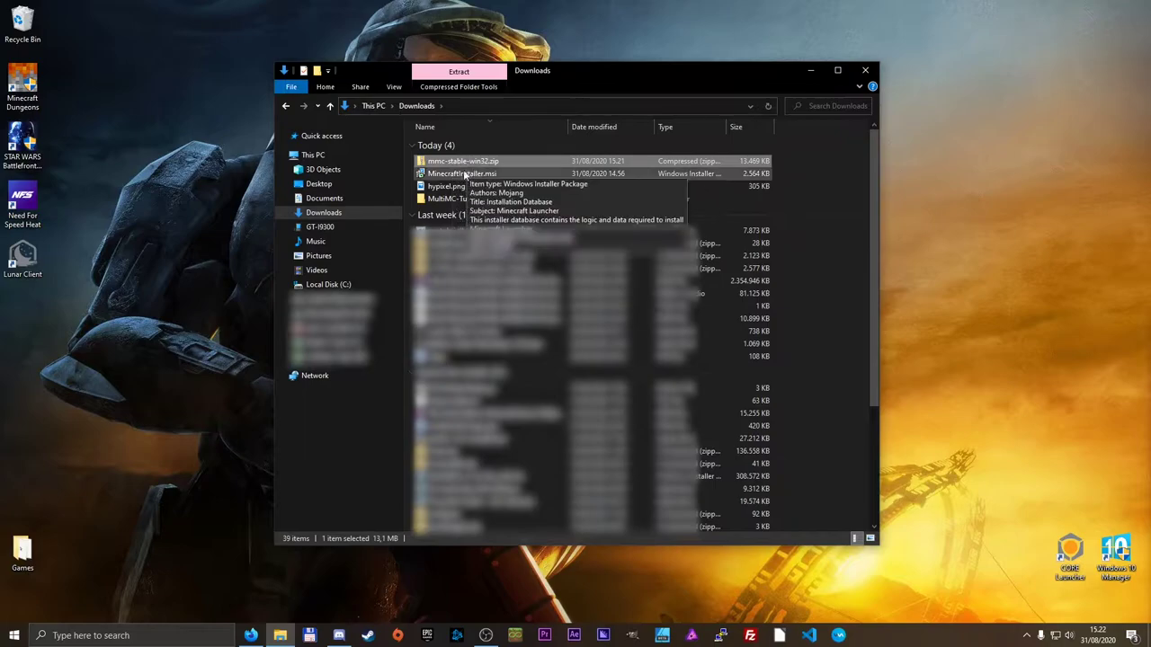
Step: Copy the extracted MultiMC folder from MultiMC-Tutorial\mmc-stable-win32 to the root of Local Disk (C:)
double_click(462, 200)
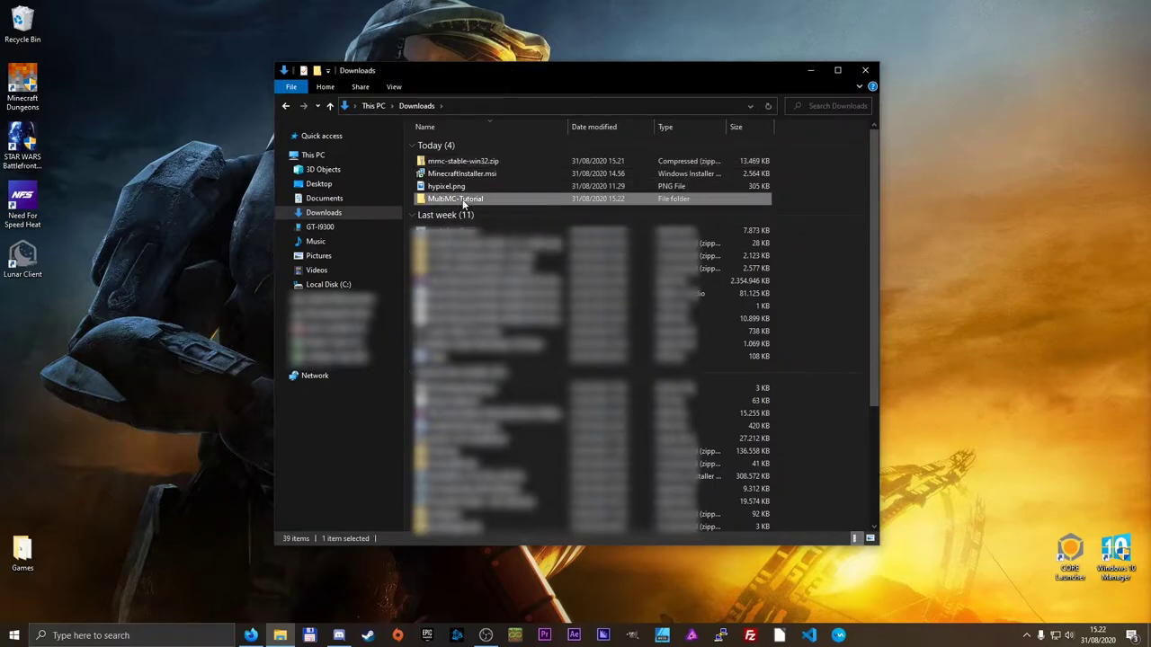
click(463, 146)
double_click(464, 145)
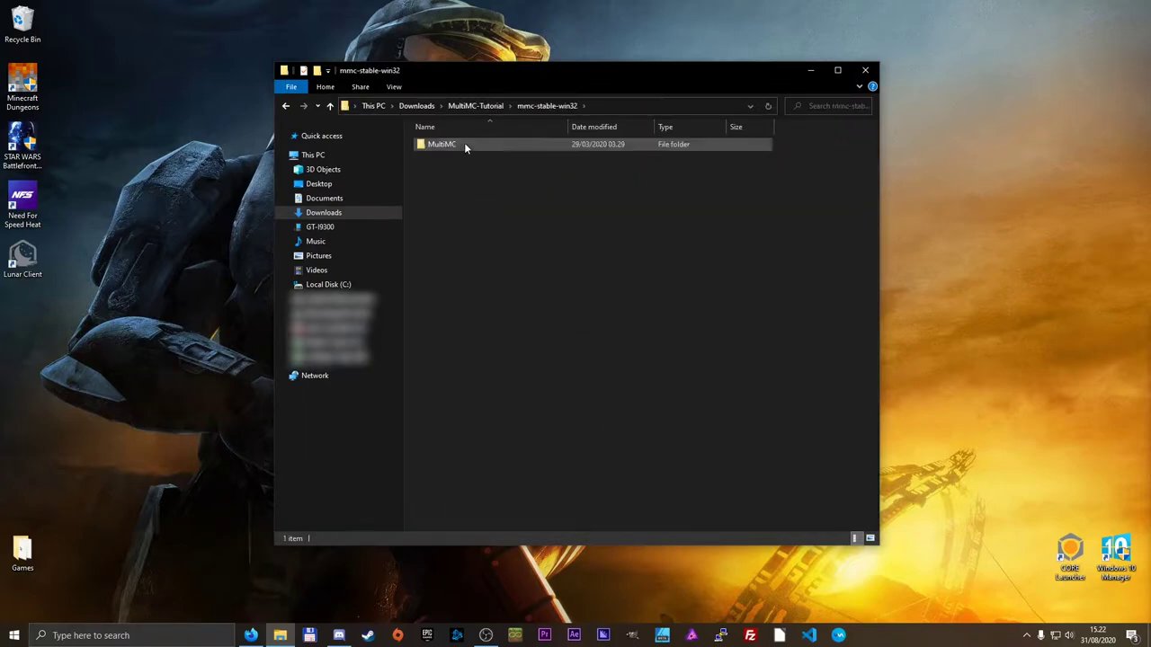
double_click(464, 144)
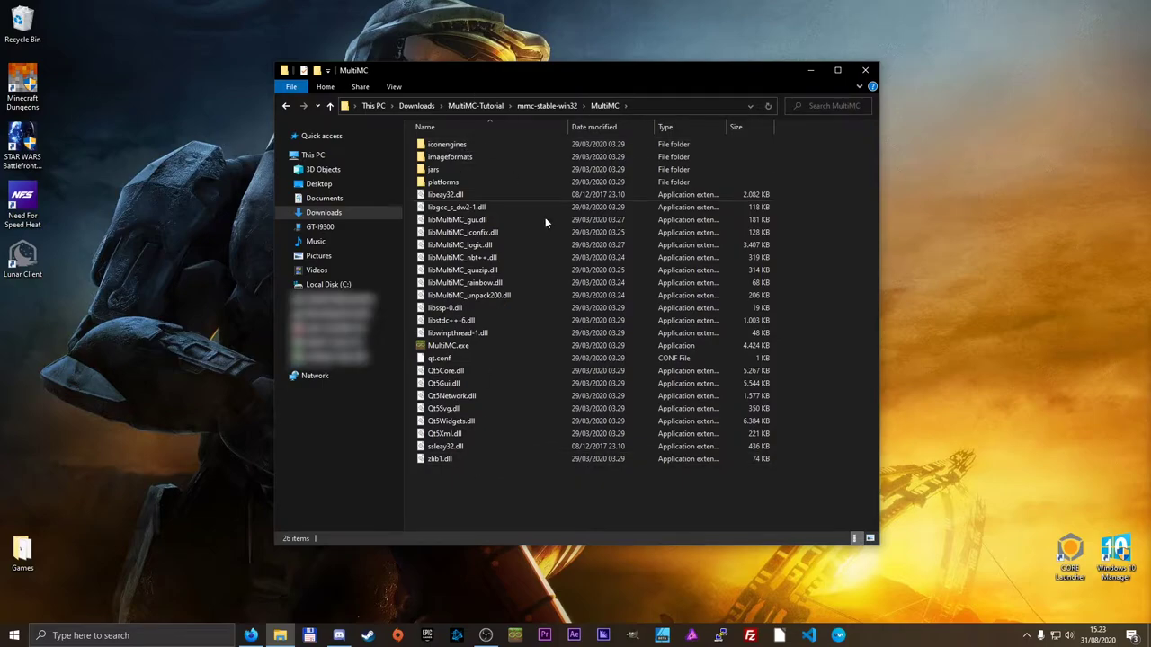
key(BackSpace)
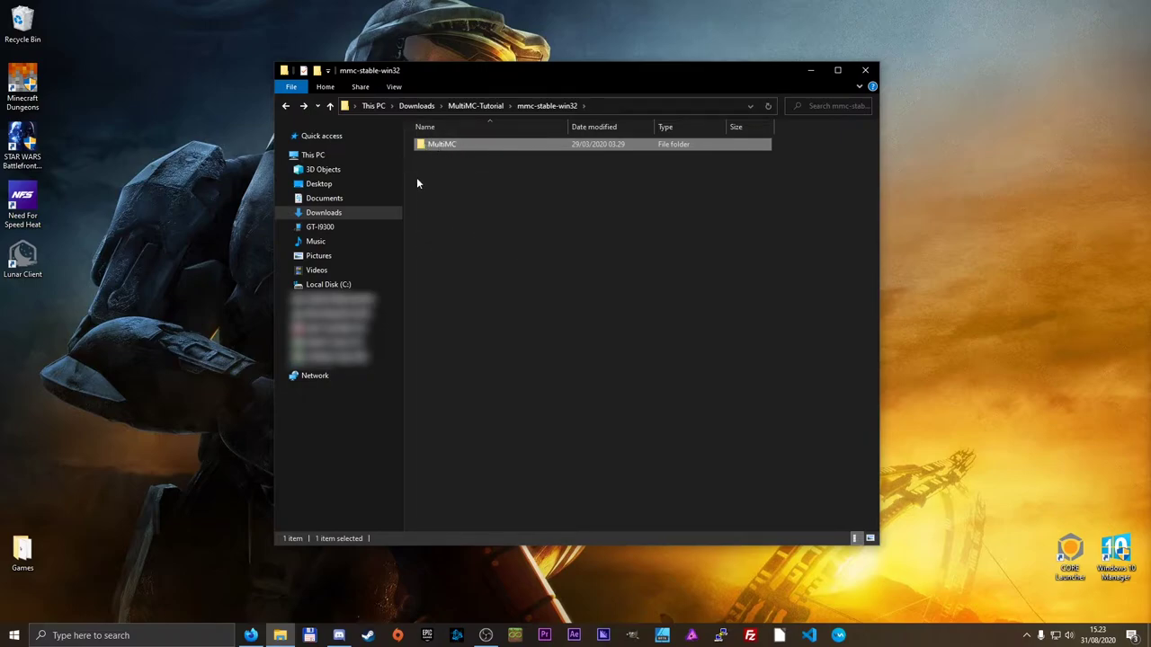
click(314, 156)
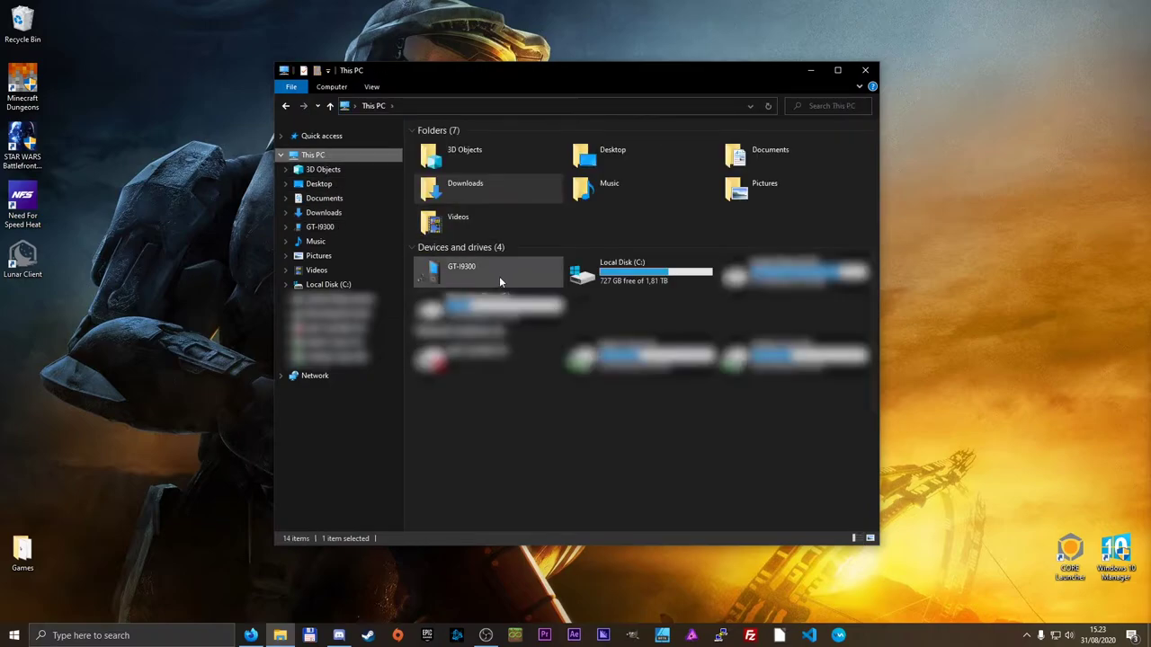
double_click(642, 266)
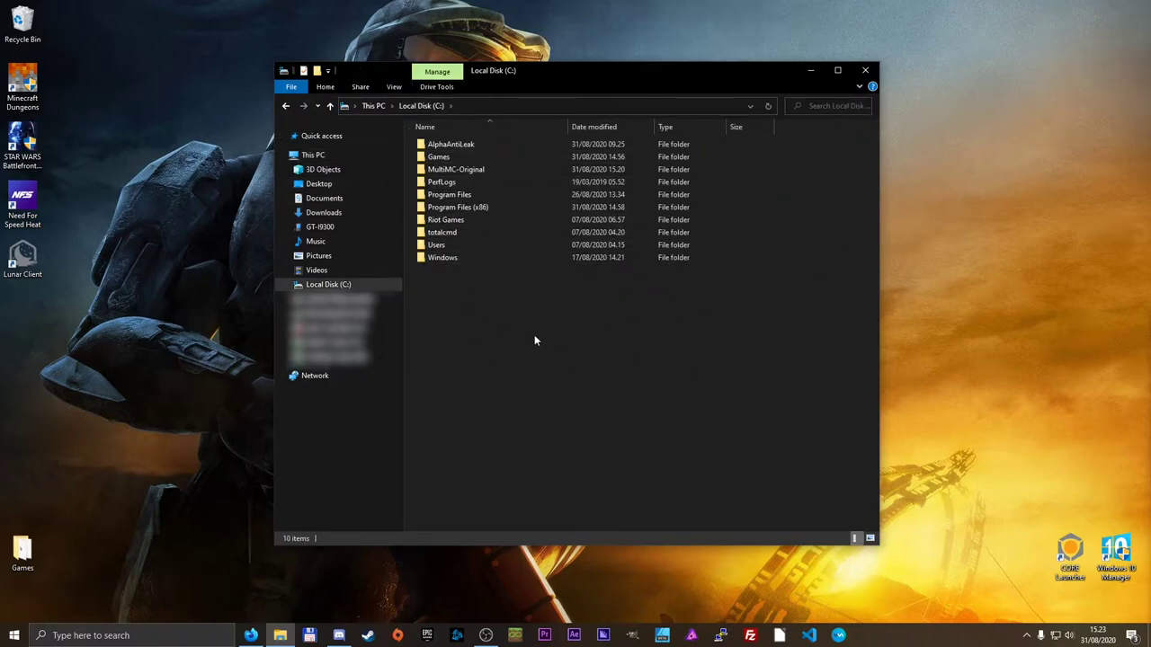
click(457, 171)
click(512, 360)
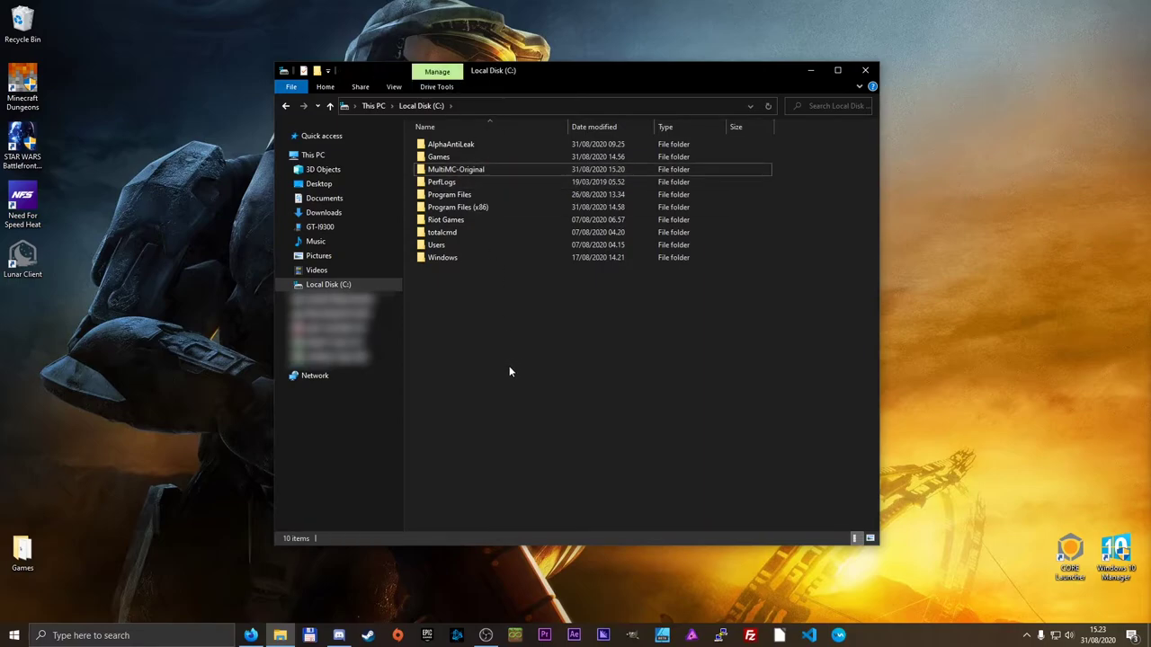
key(ctrl+v)
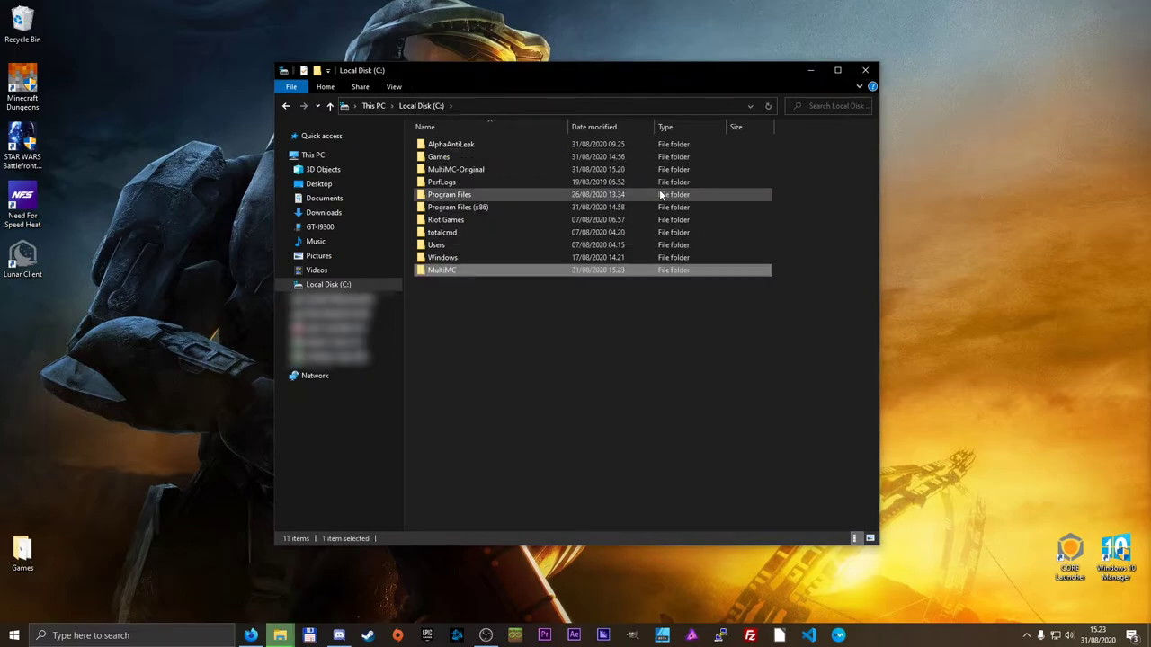
click(552, 309)
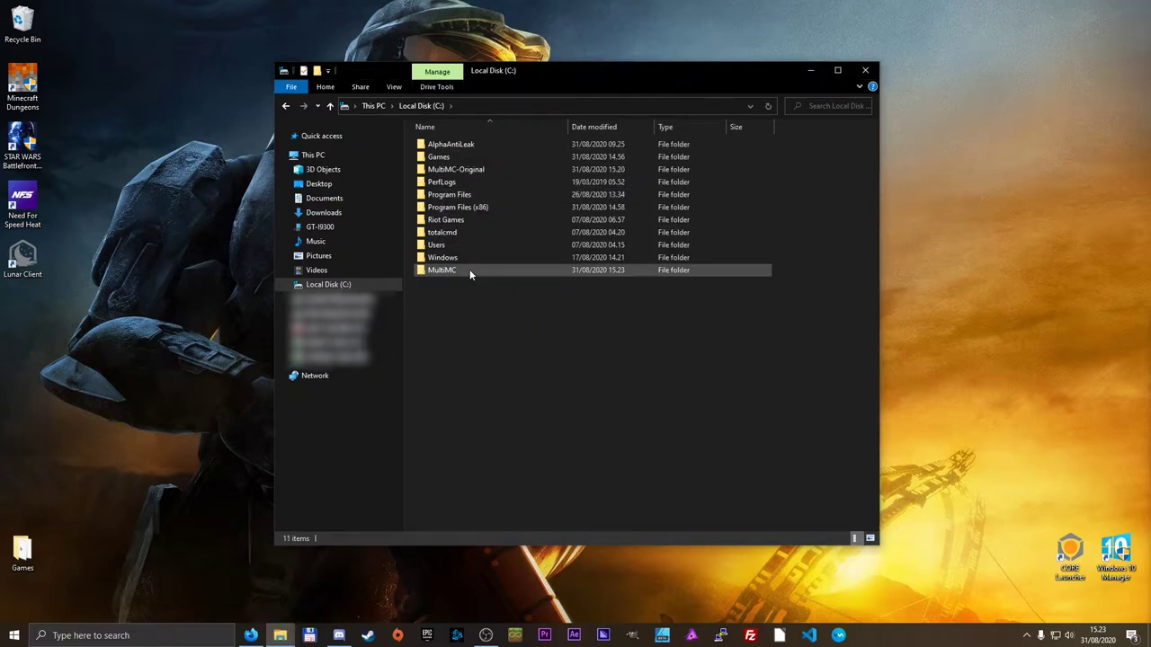
Step: Create a desktop shortcut to MultiMC.exe from C:\MultiMC, launch MultiMC with it, and minimize the folder window
double_click(468, 271)
click(448, 347)
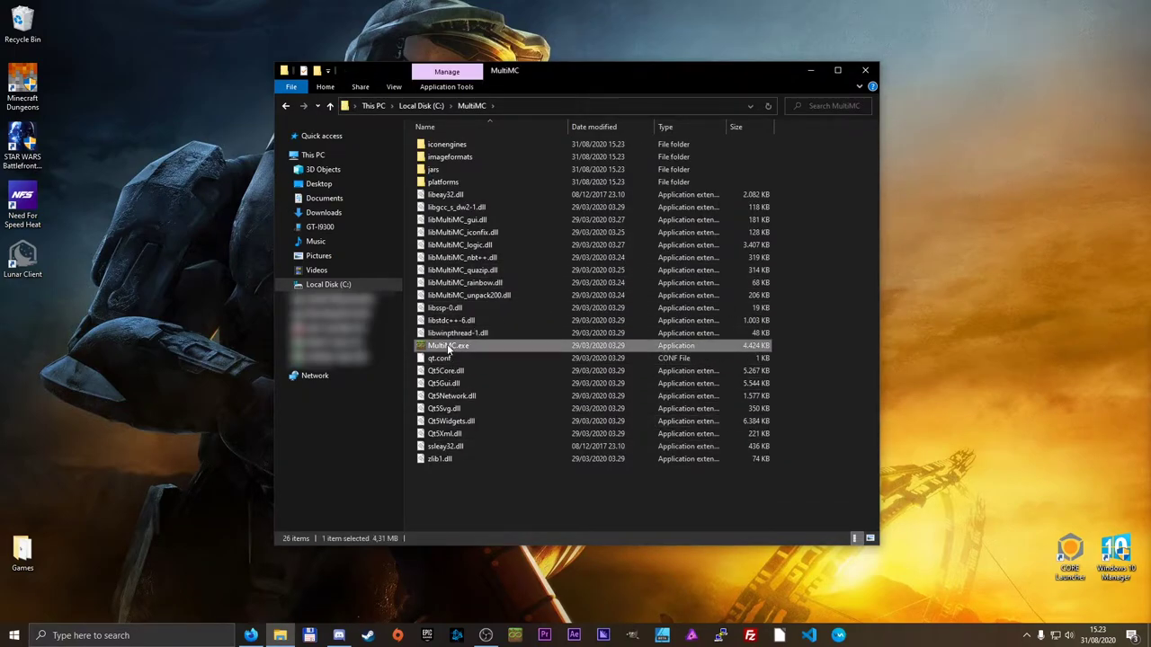
double_click(448, 347)
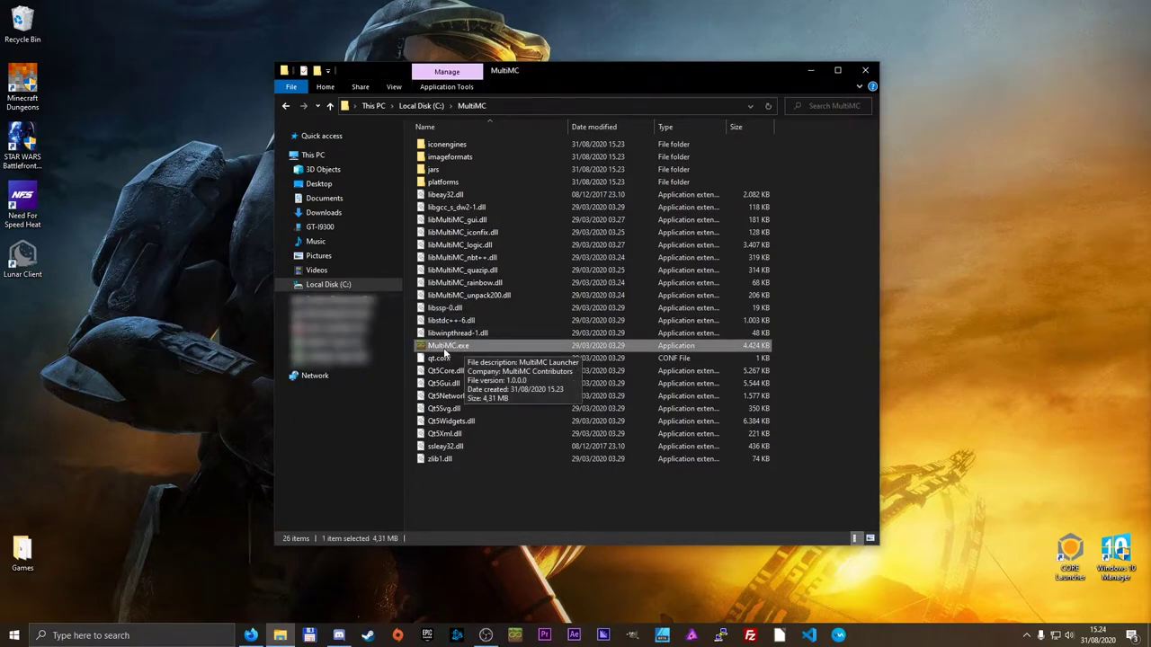
drag(454, 345, 28, 343)
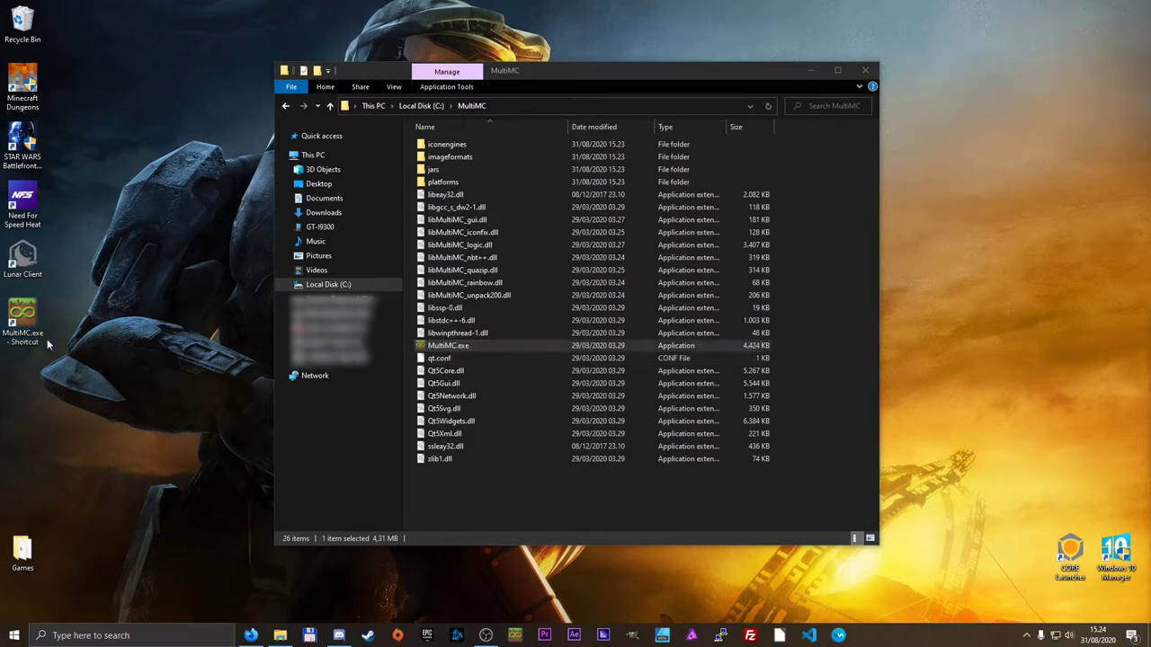
double_click(22, 317)
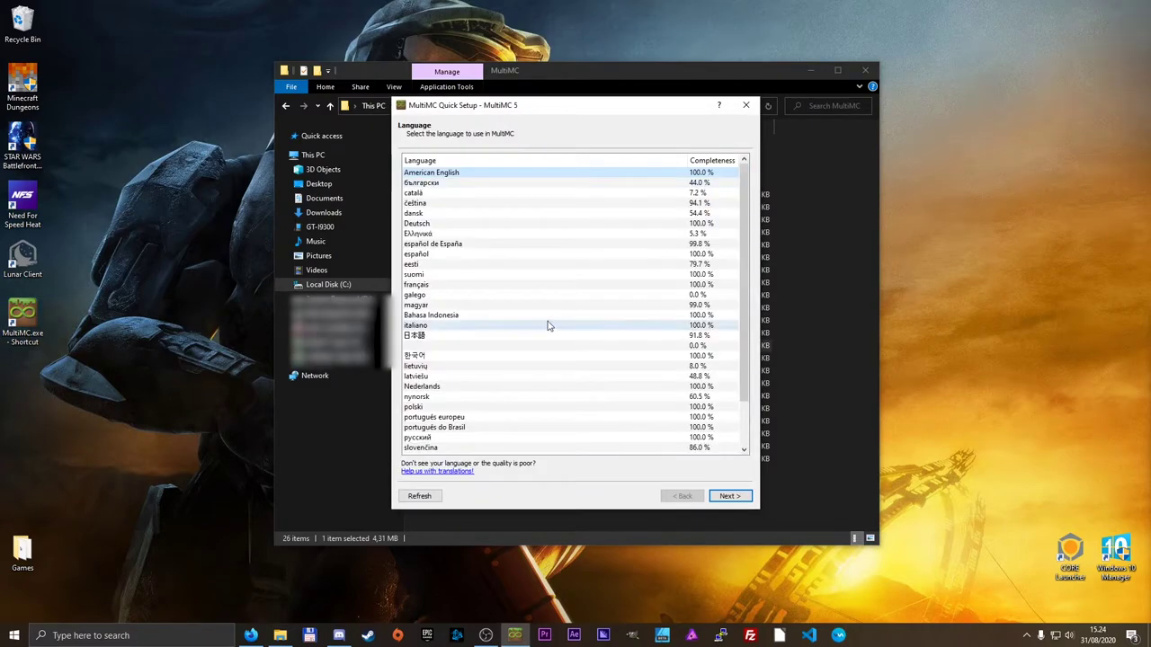
click(809, 75)
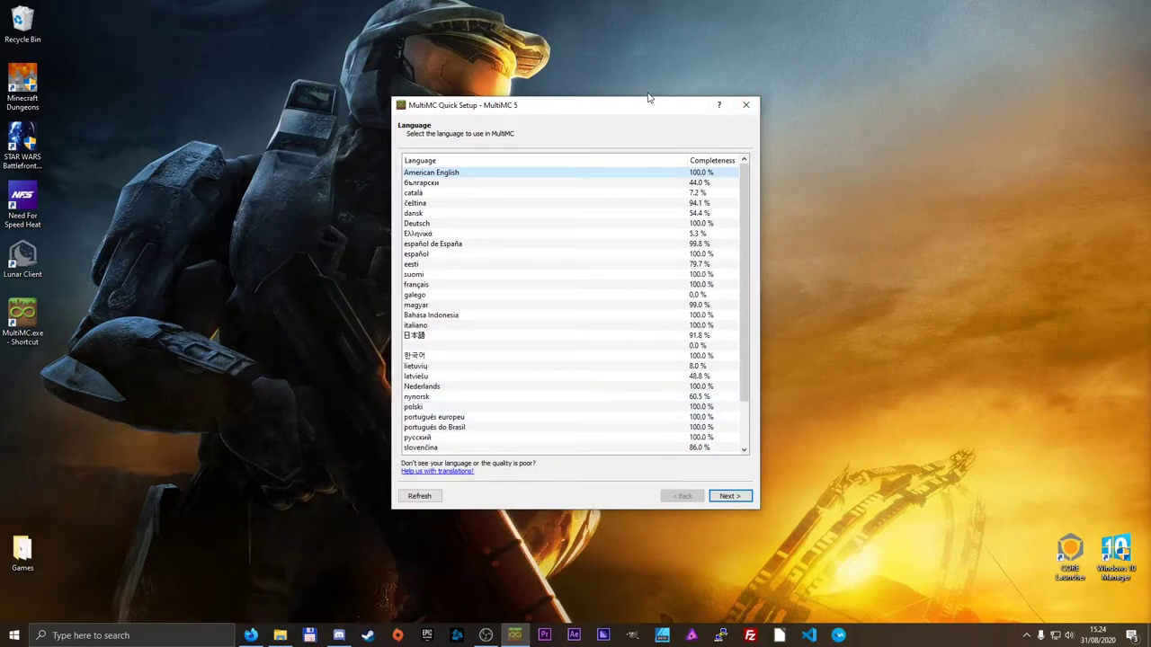
Step: Switch to Firefox, download the 64-bit Java installer jre-8u261-windows-x64.exe from java.com into Downloads, and run it
click(253, 635)
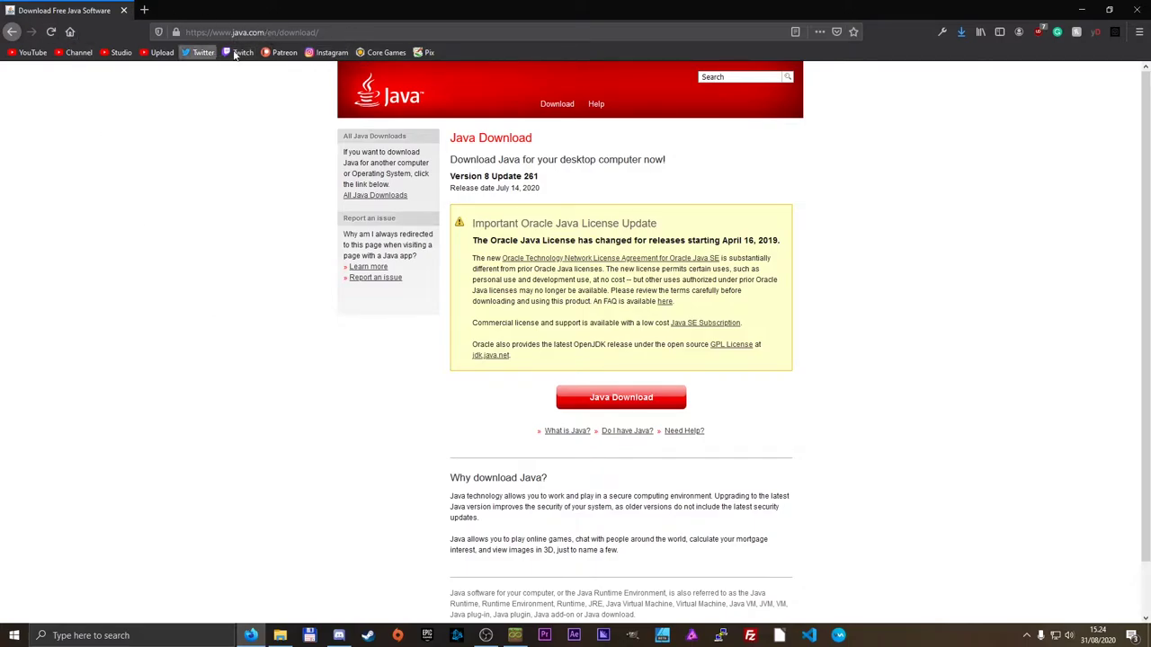
click(619, 399)
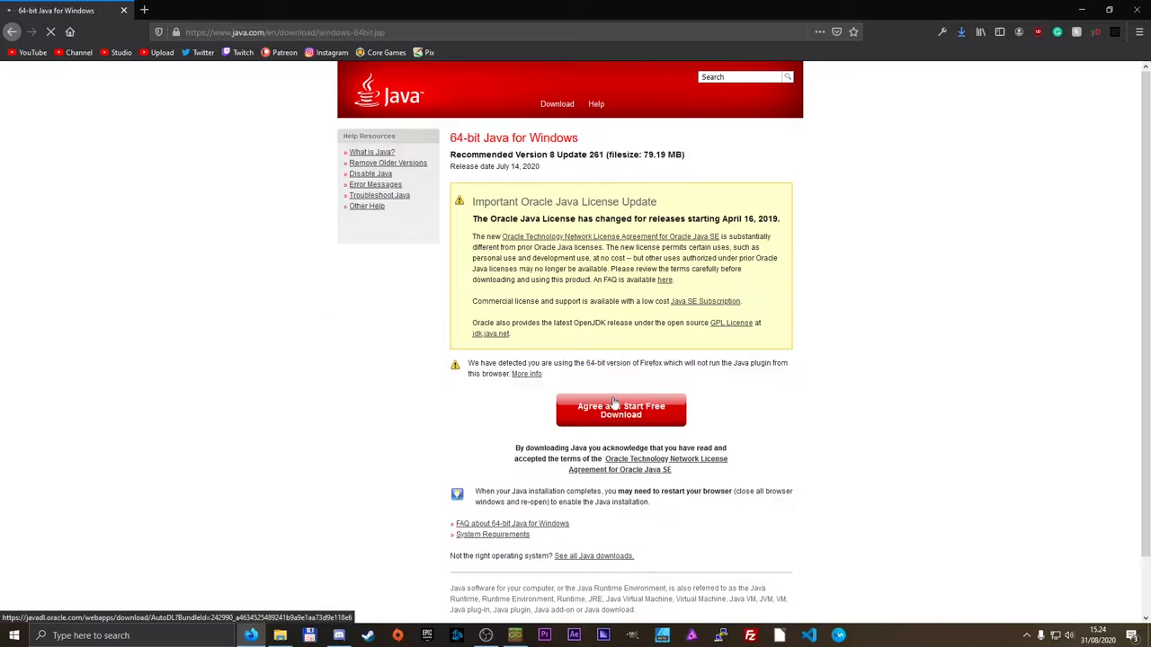
click(640, 421)
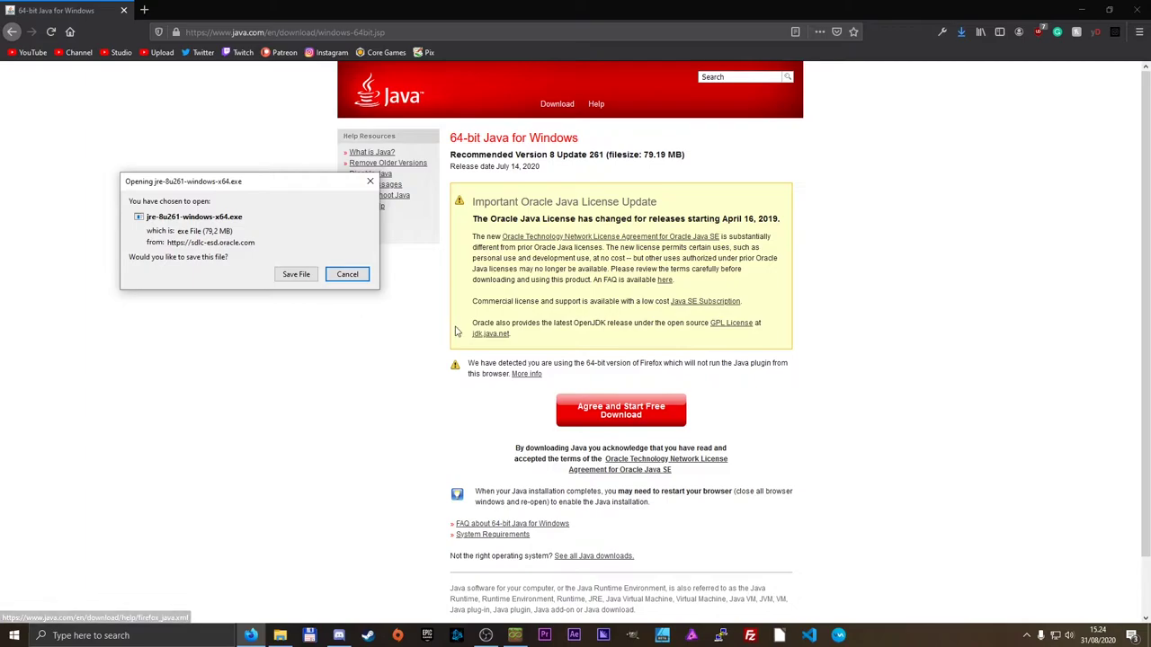
click(296, 273)
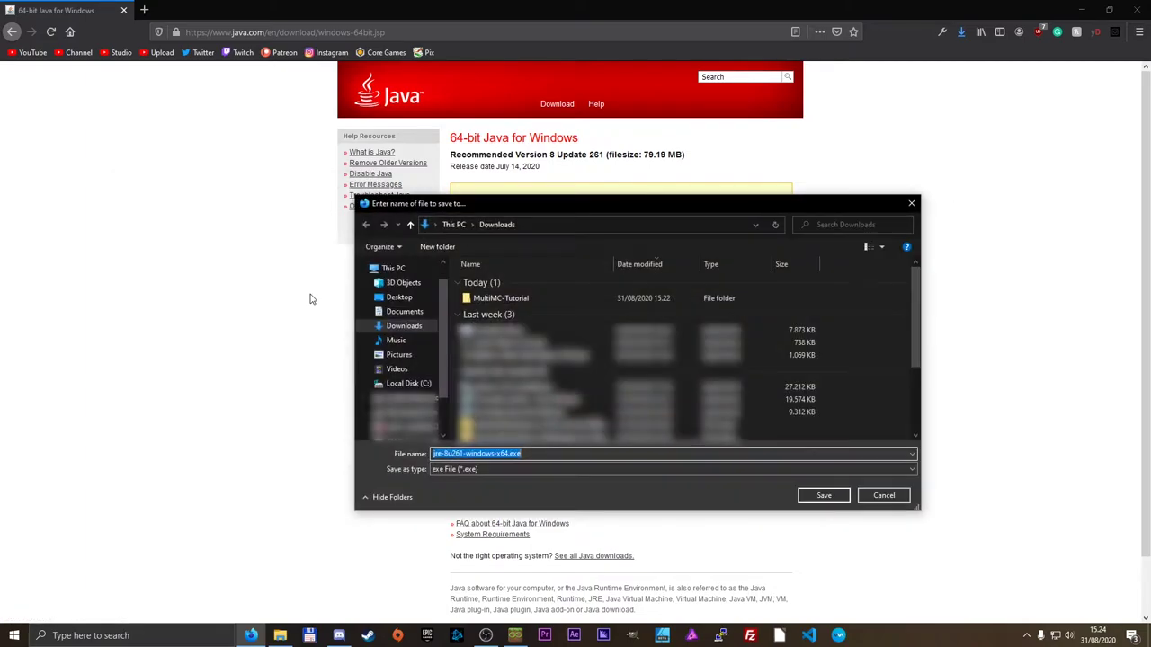
click(822, 498)
click(957, 33)
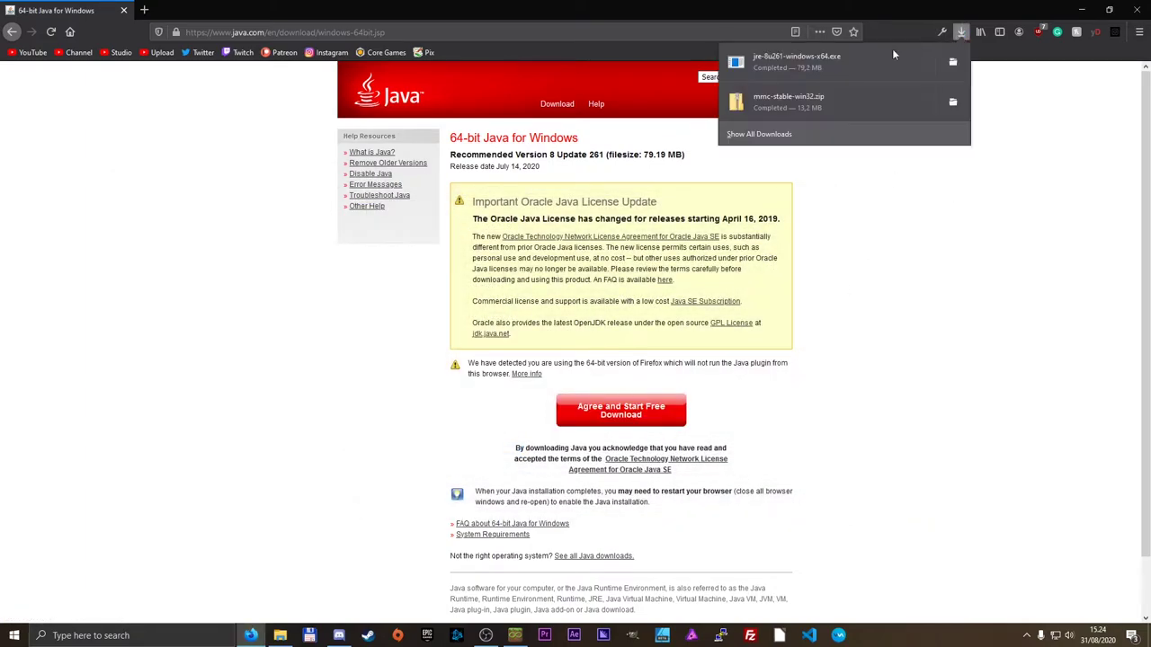
click(570, 223)
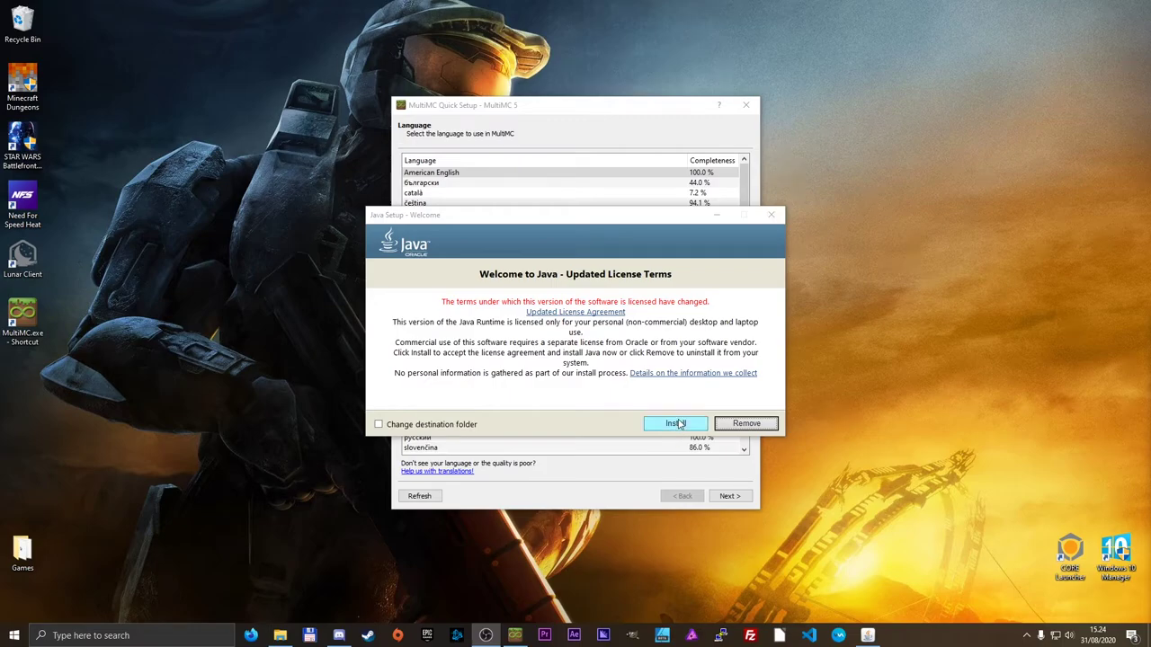
Step: Cancel the Java installer and continue the MultiMC Quick Setup with American English as the language
click(772, 215)
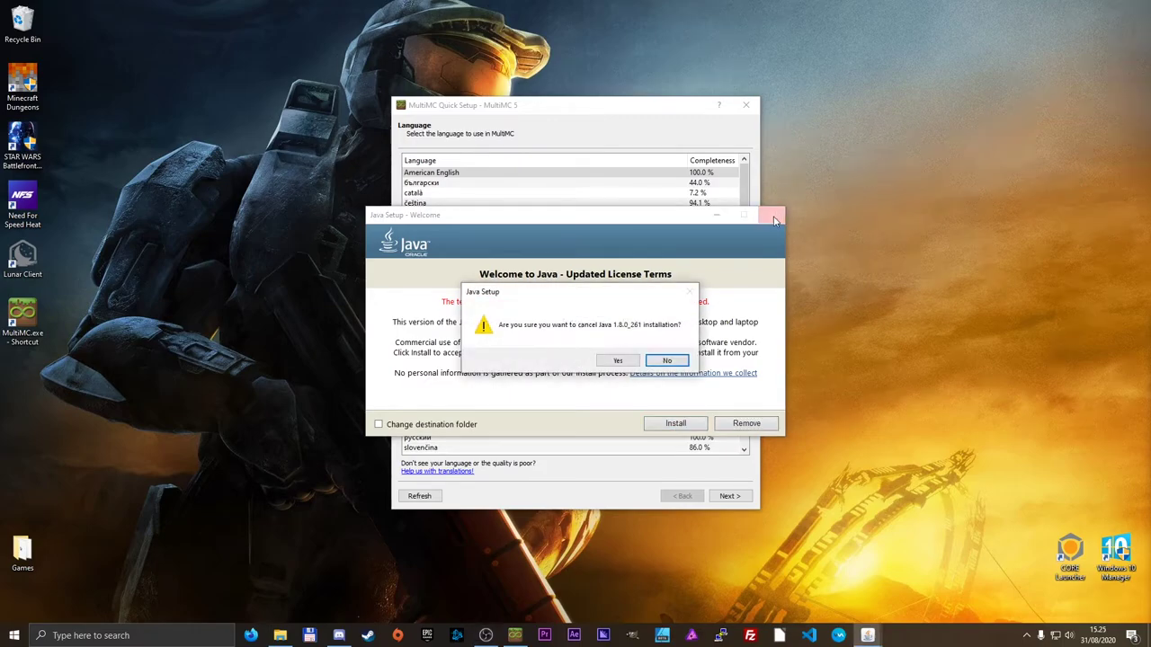
click(618, 360)
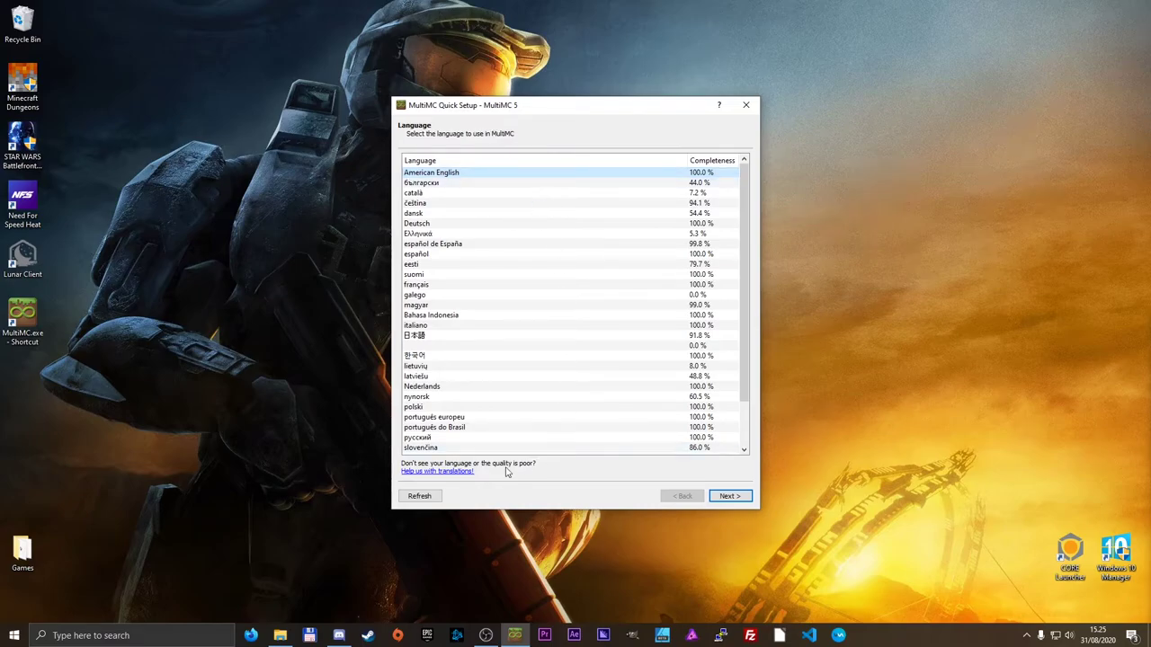
click(727, 496)
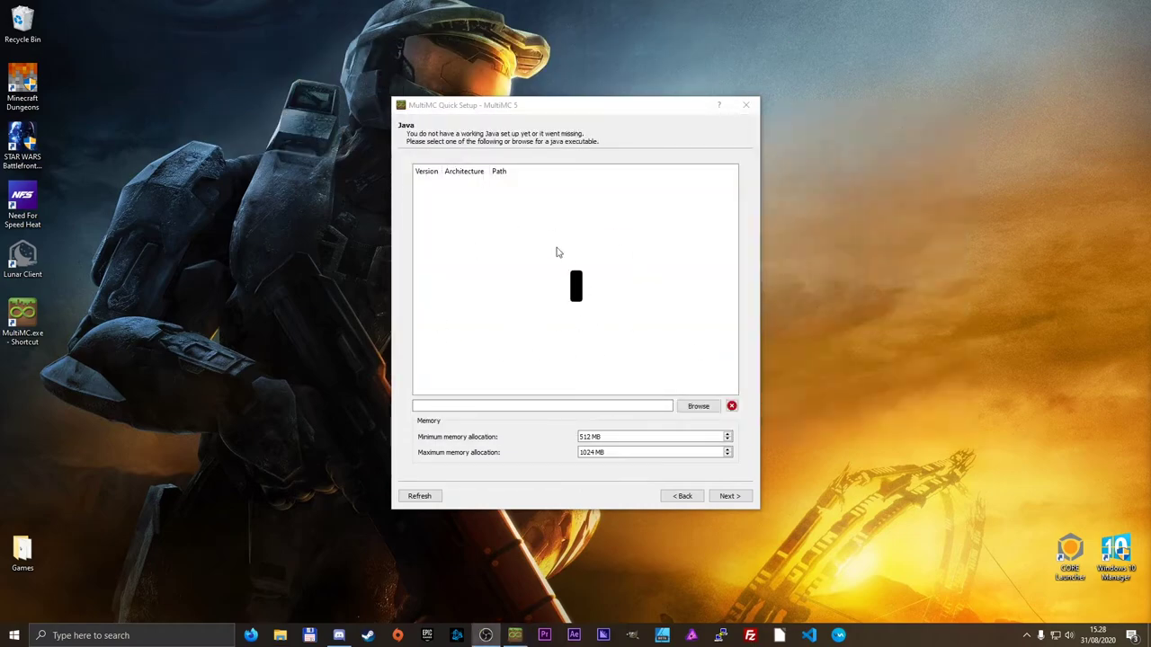
Step: Set the Java executable for MultiMC to javaw.exe from C:\Program Files\Java\jre1.8.0_261\bin
click(556, 253)
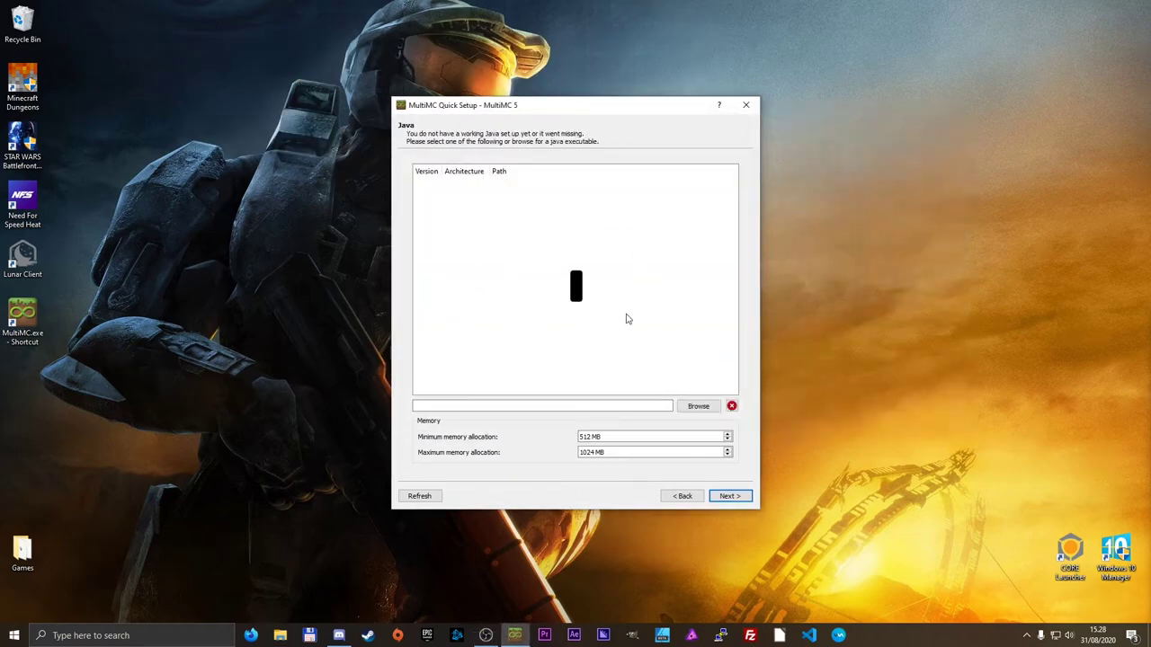
click(699, 407)
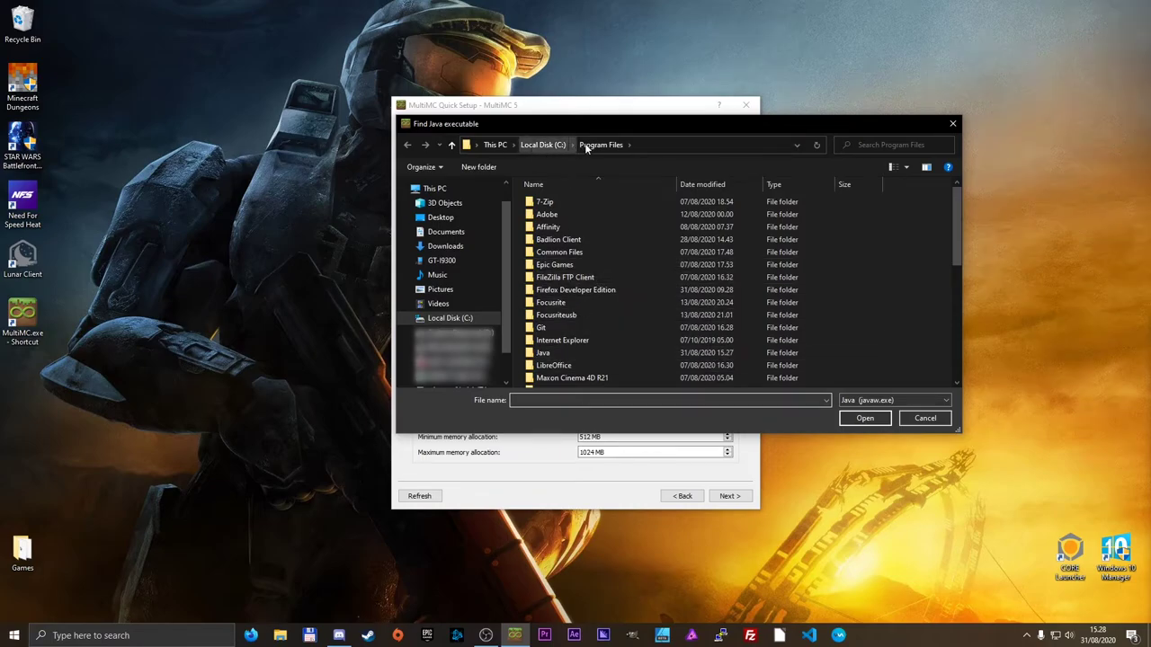
double_click(570, 352)
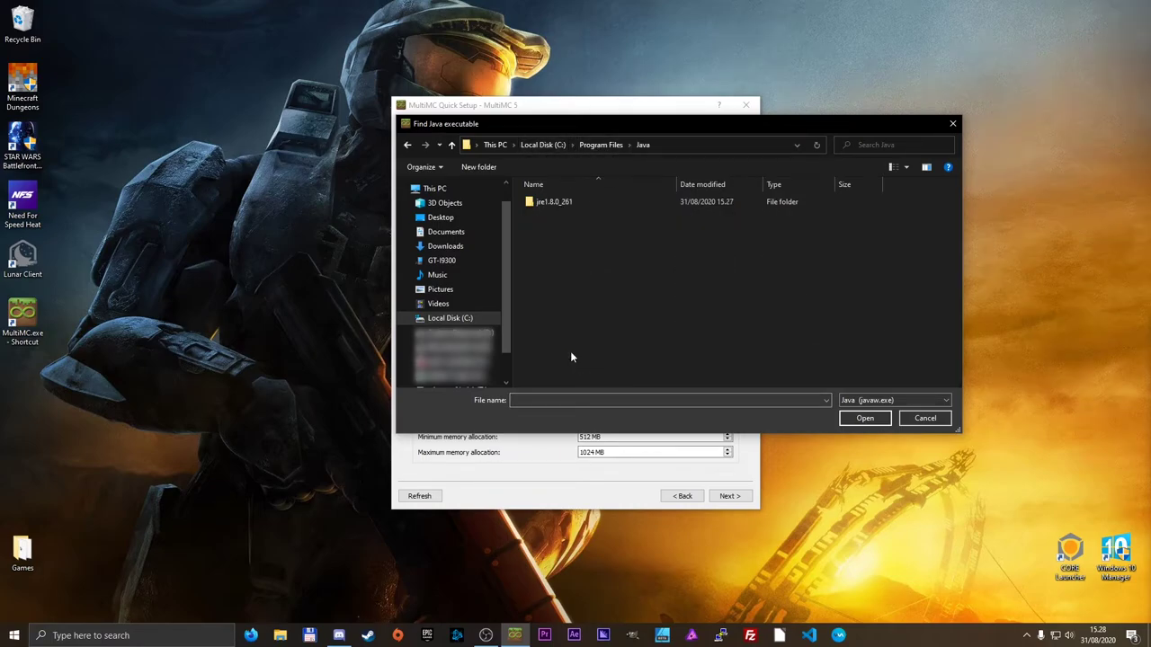
double_click(567, 202)
double_click(567, 204)
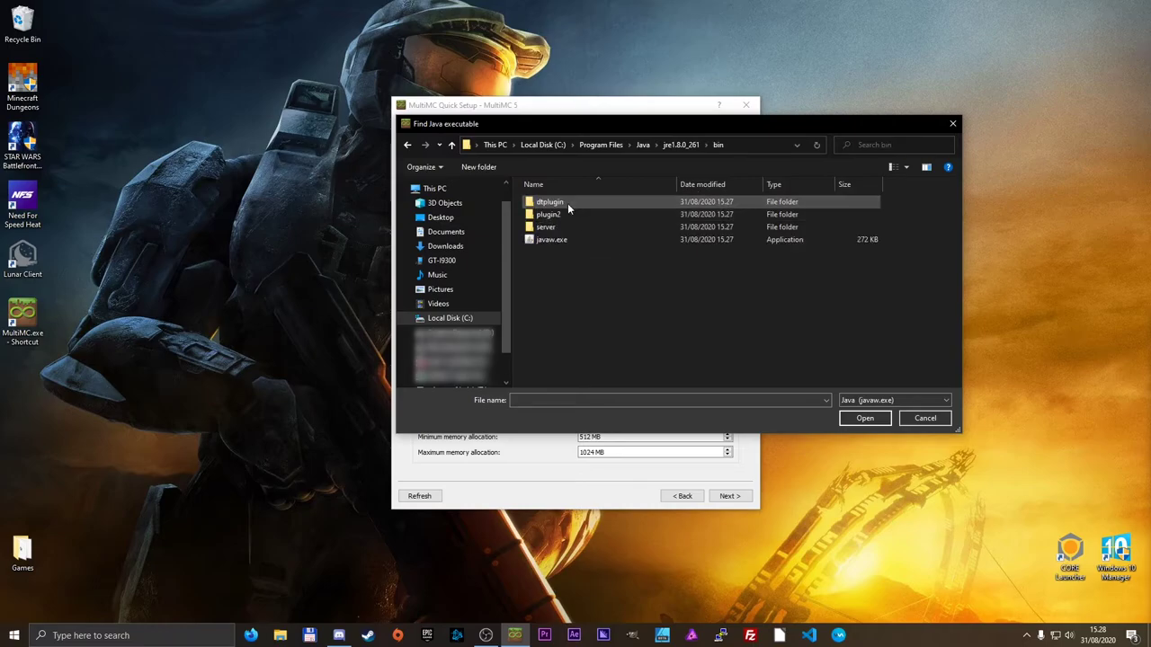
click(550, 241)
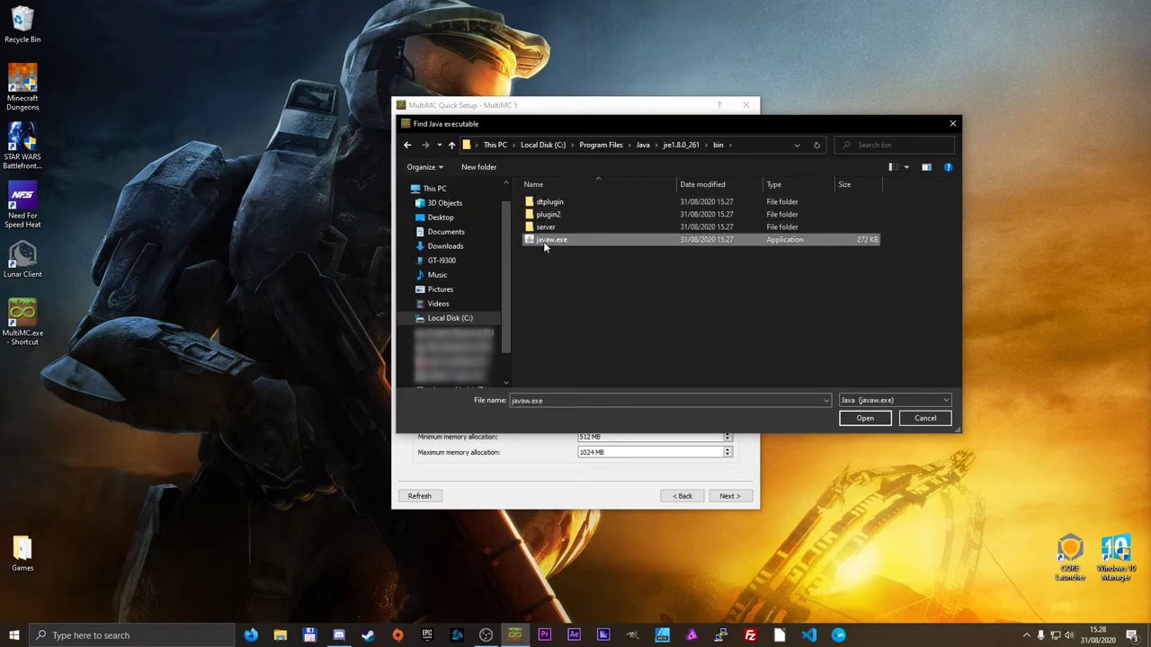
click(863, 419)
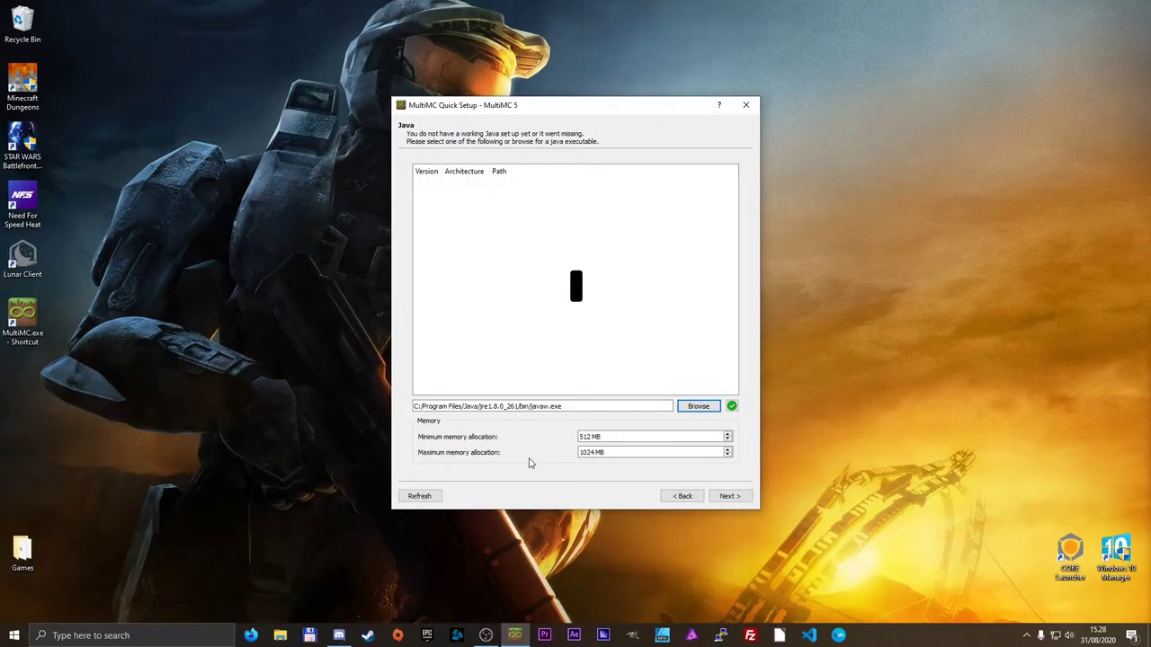
Step: Set the maximum memory allocation to 8192 MB and complete the remaining Quick Setup pages
click(729, 450)
click(729, 449)
click(728, 450)
click(729, 450)
click(728, 450)
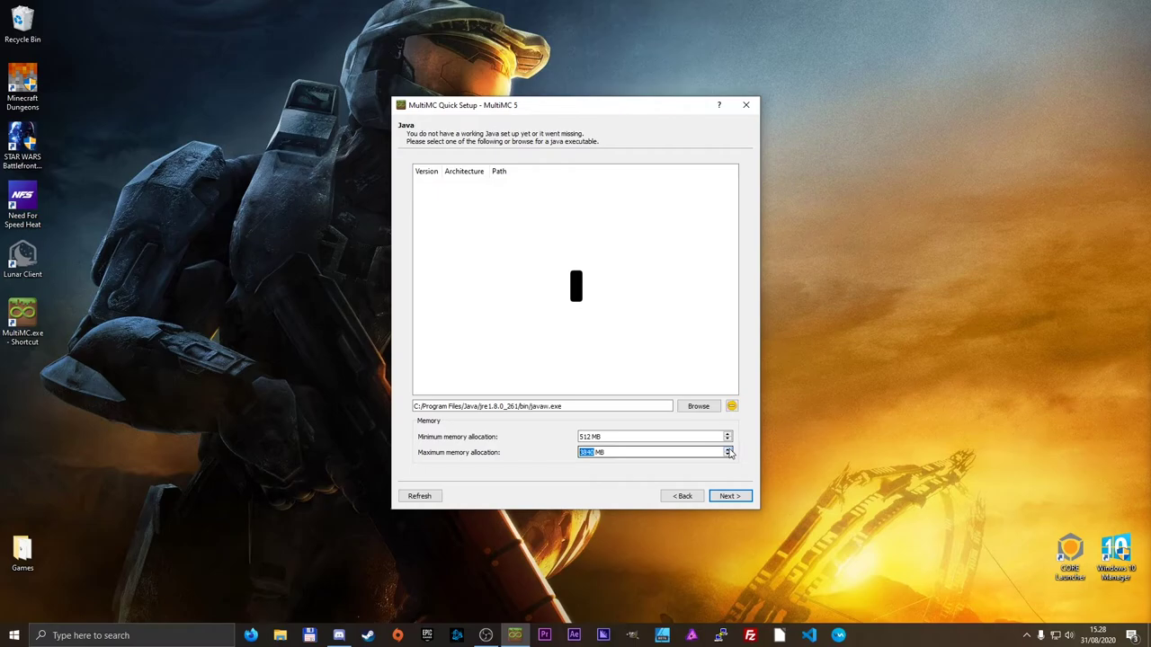
text(8192)
click(730, 496)
click(729, 497)
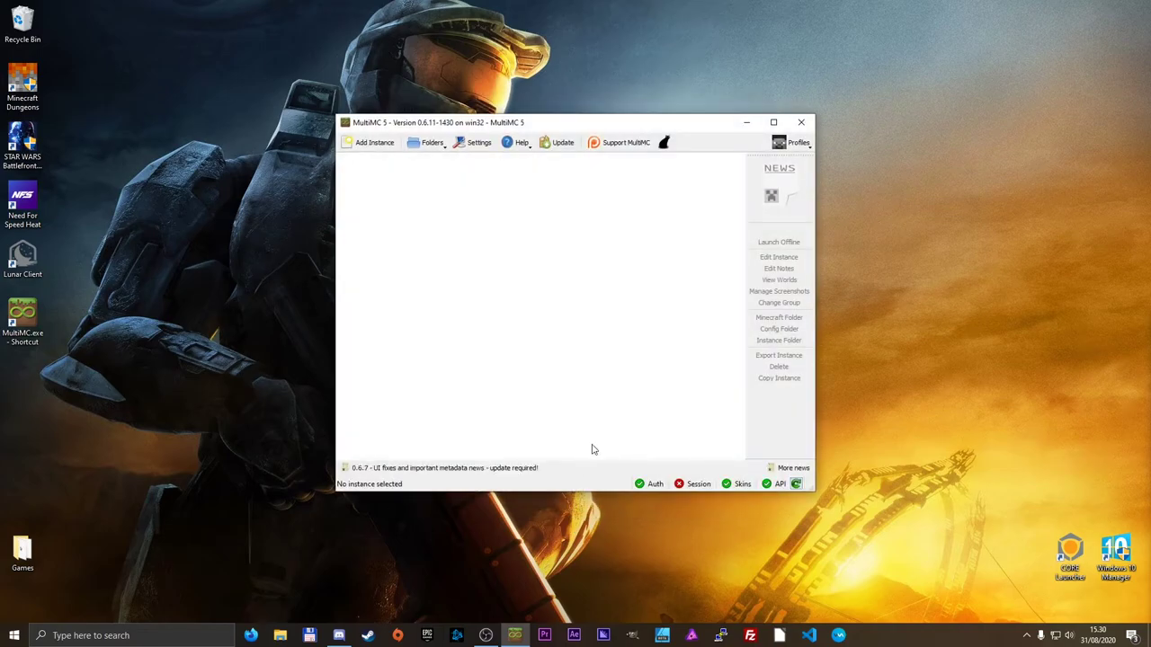